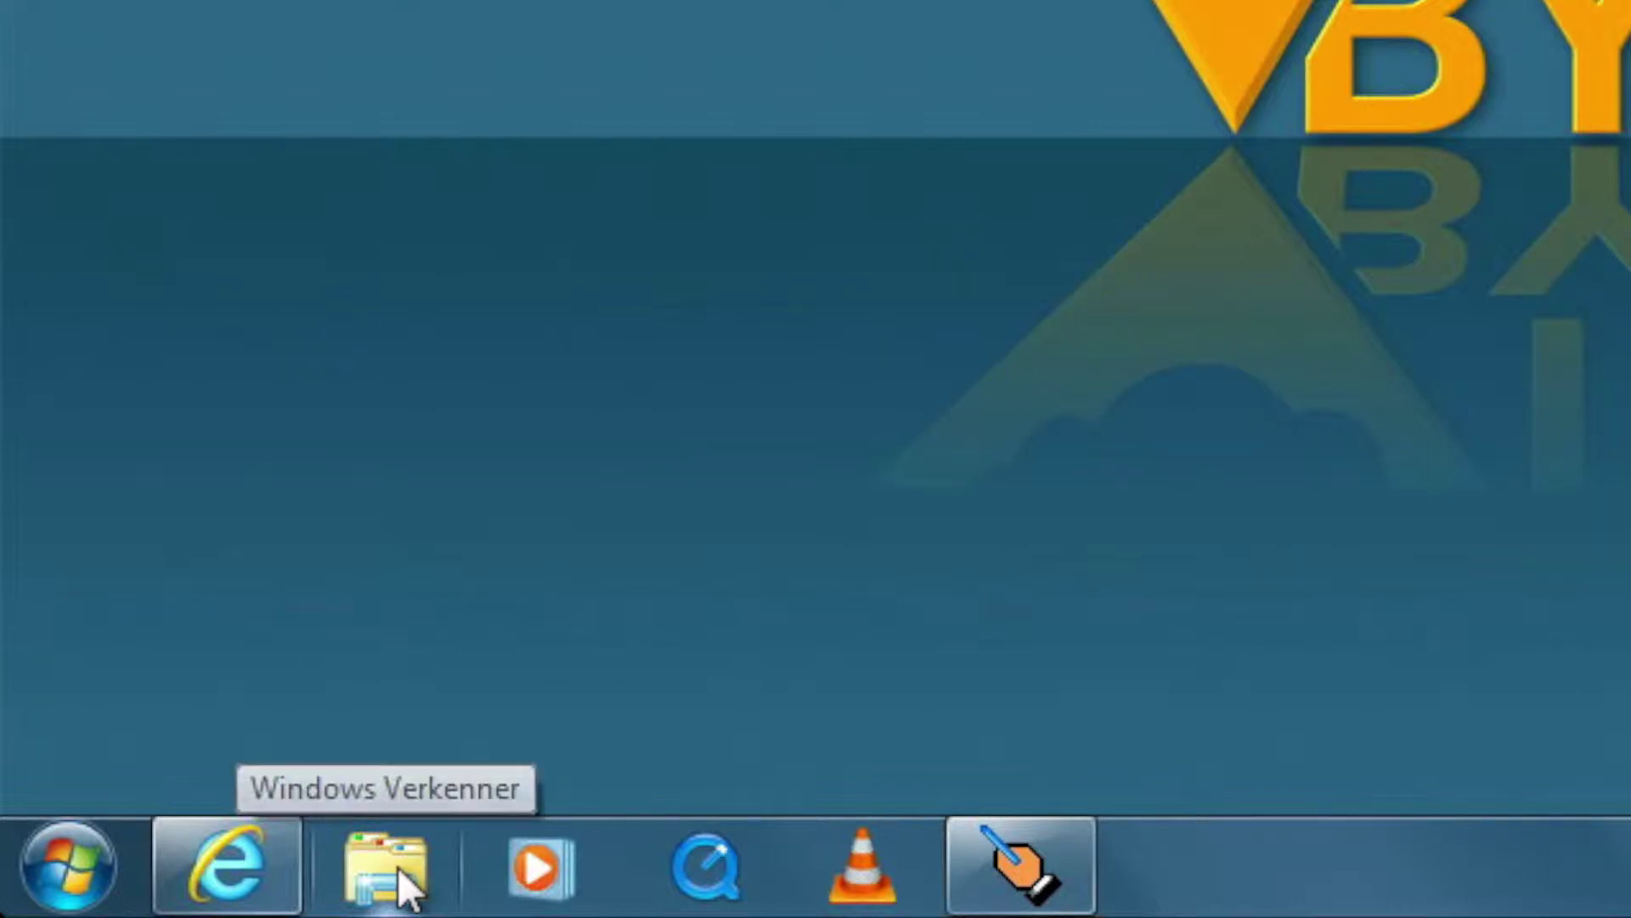
Open Windows Explorer and create a new text document on the desktop named Video Map.
{"action": "left_click", "coordinate": [398, 867]}
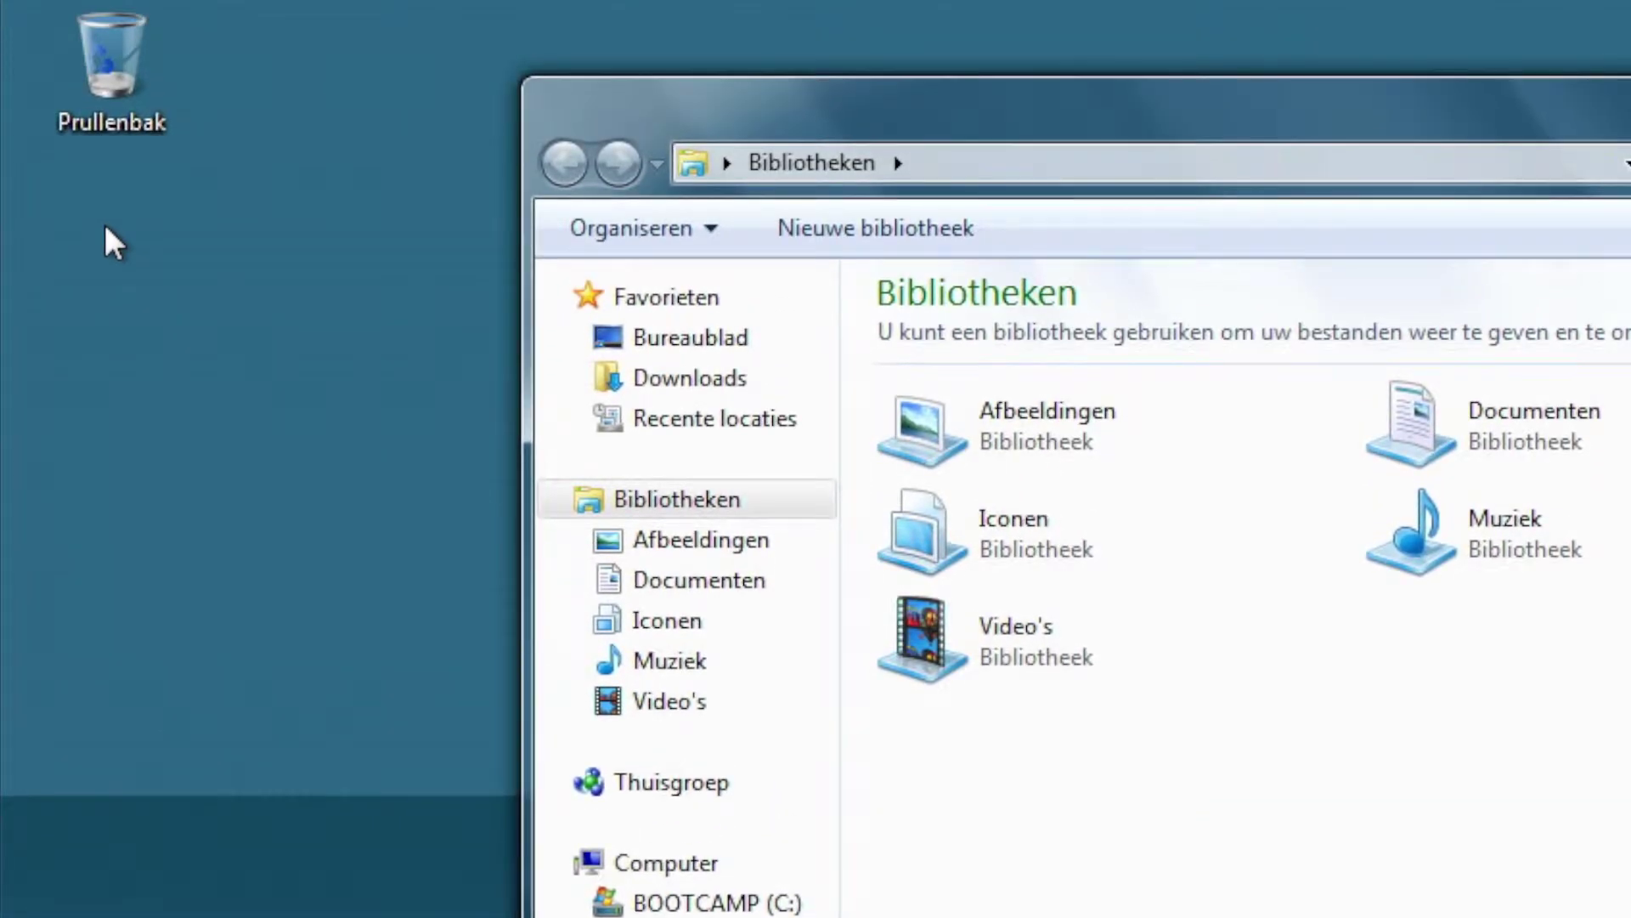
{"action": "right_click", "coordinate": [107, 230]}
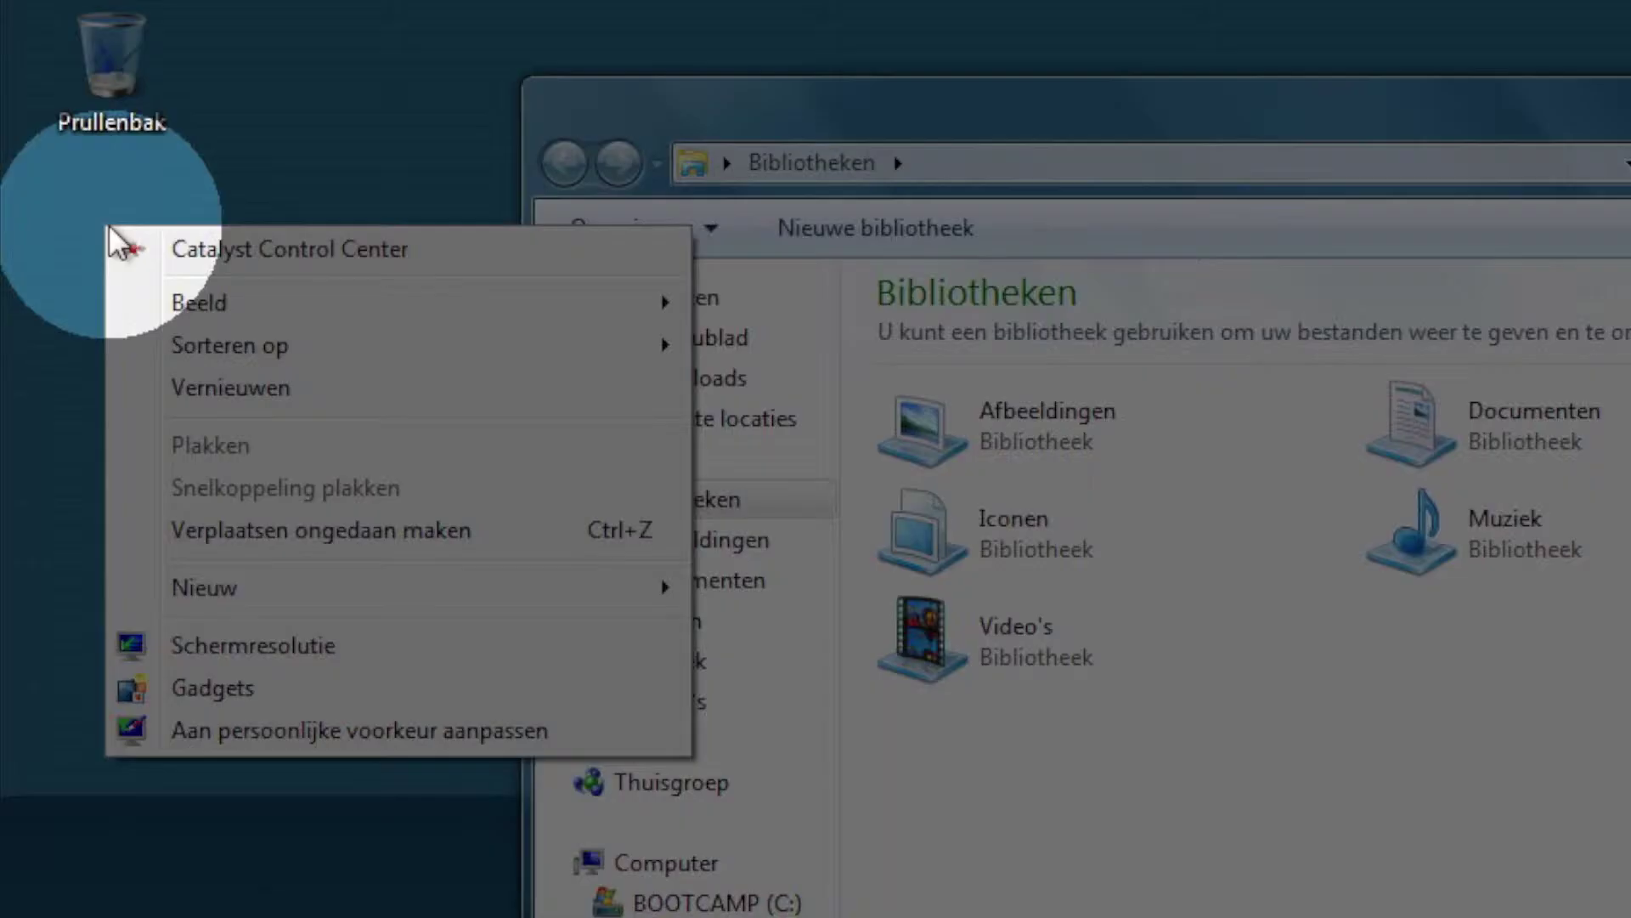
{"action": "mouse_move", "coordinate": [268, 583]}
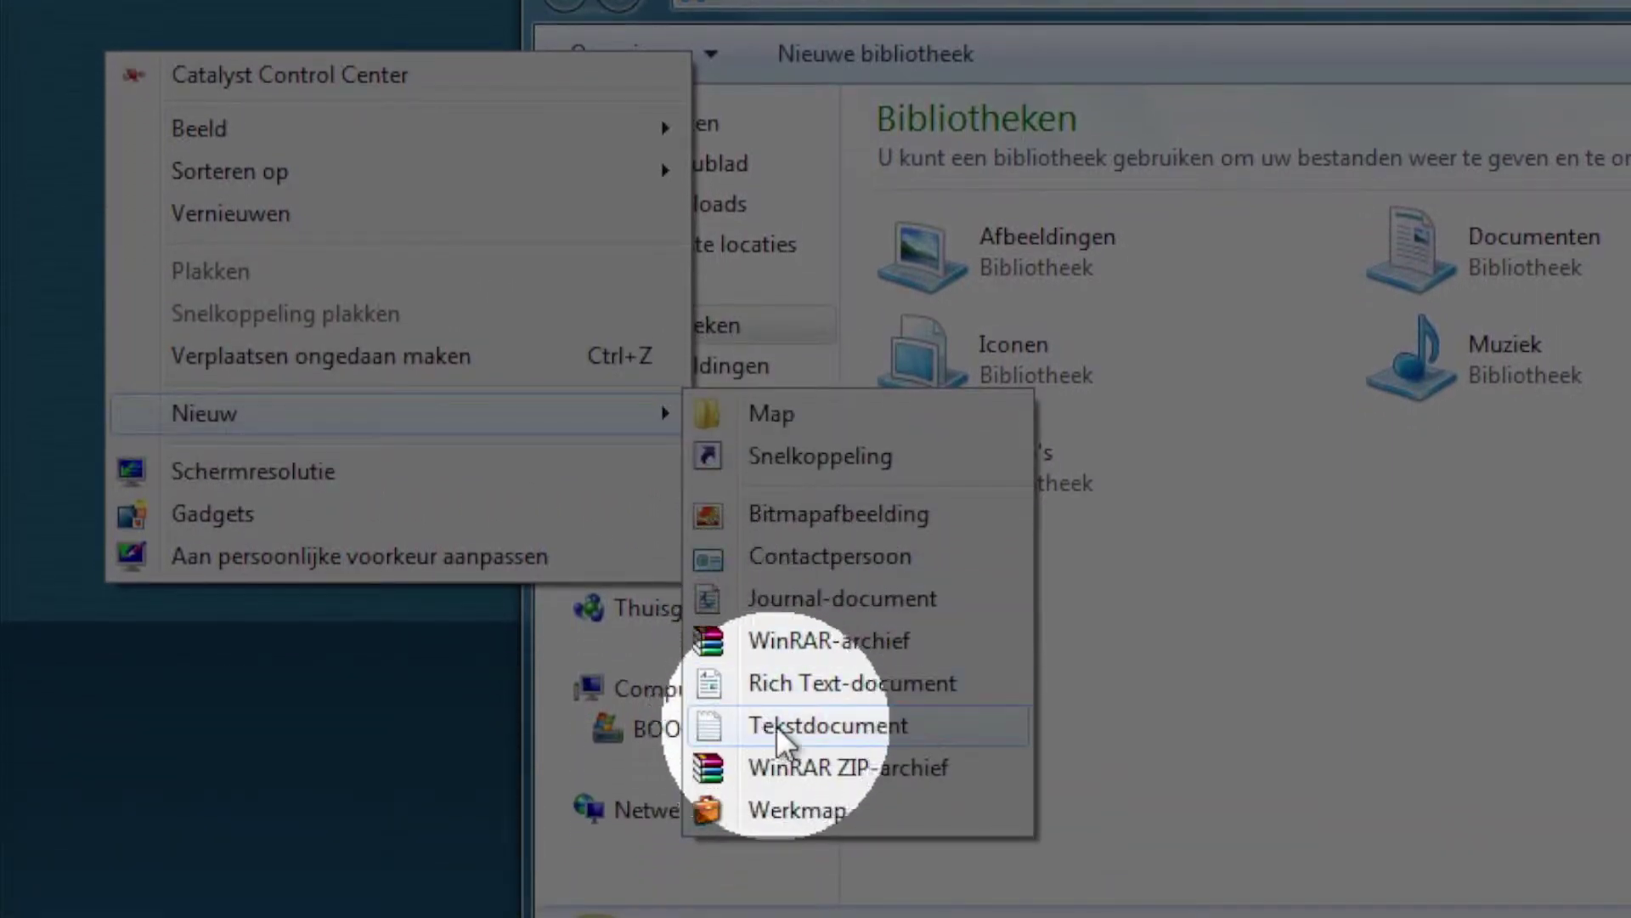
{"action": "left_click", "coordinate": [832, 722]}
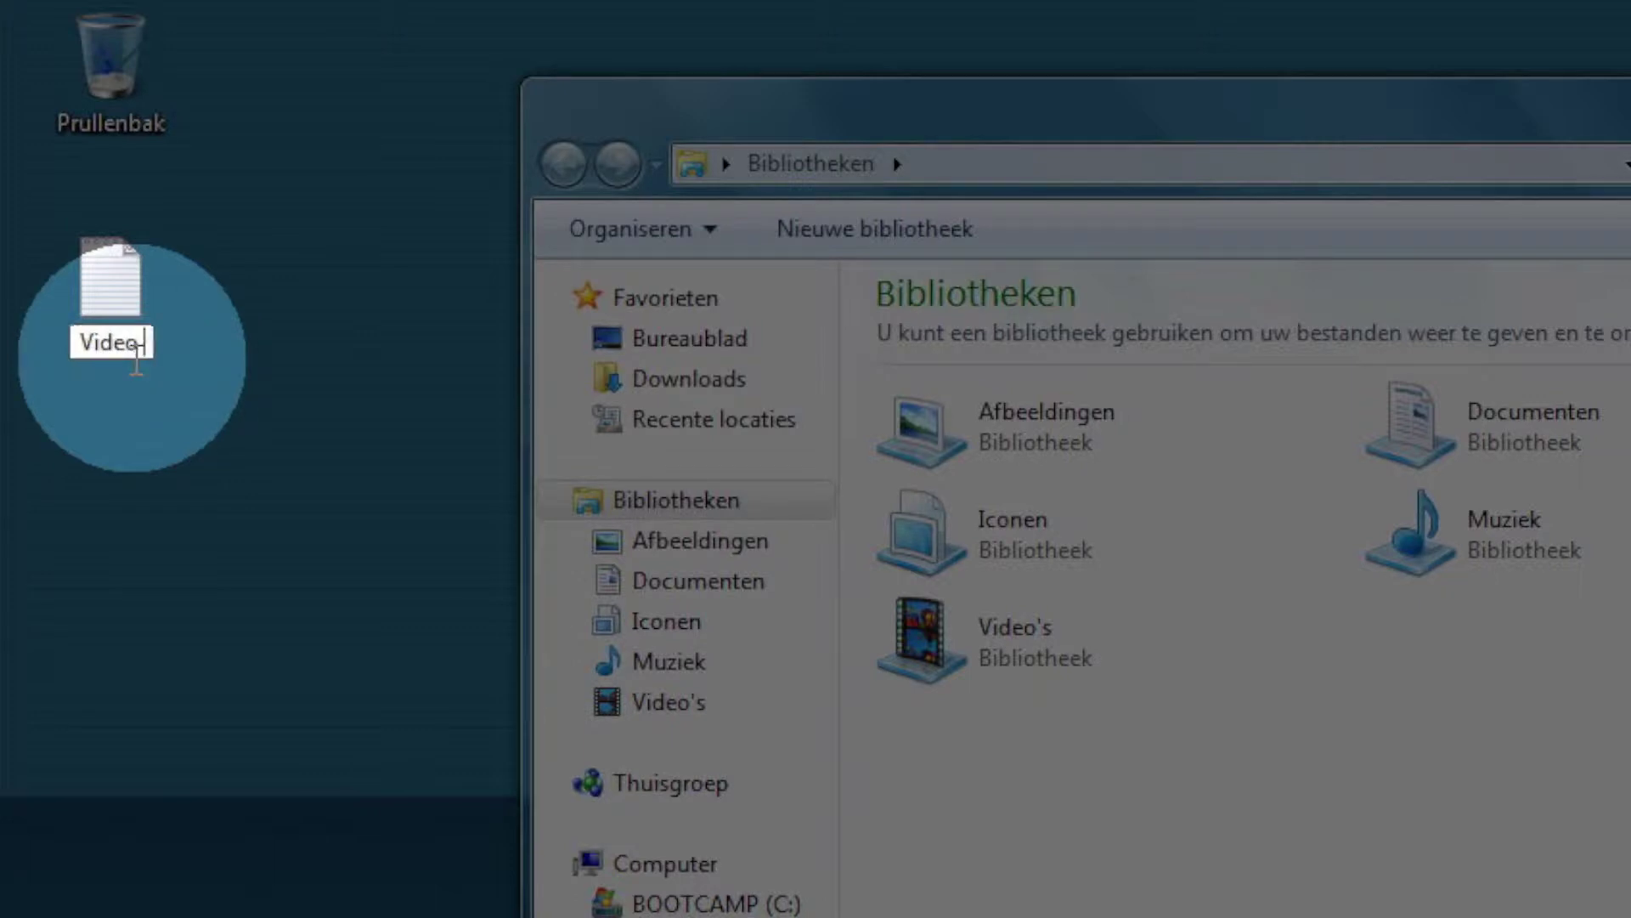
{"action": "key", "text": "Return"}
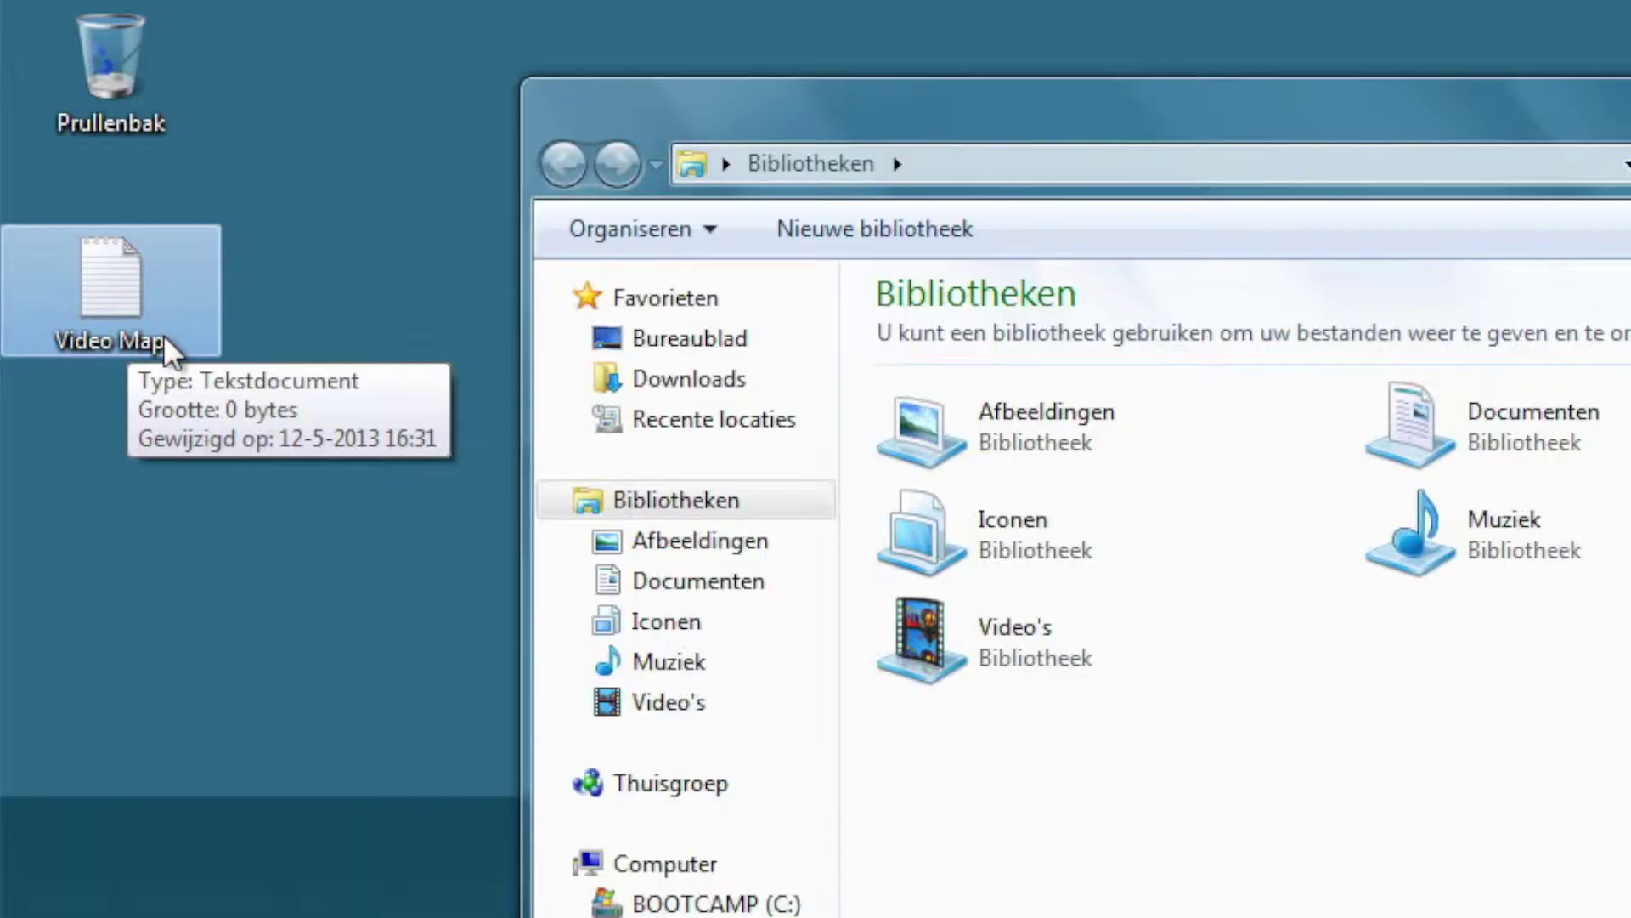
Turn off hiding of extensions for known file types in the folder options and apply the change.
{"action": "left_click_drag", "start_coordinate": [717, 129], "coordinate": [681, 129]}
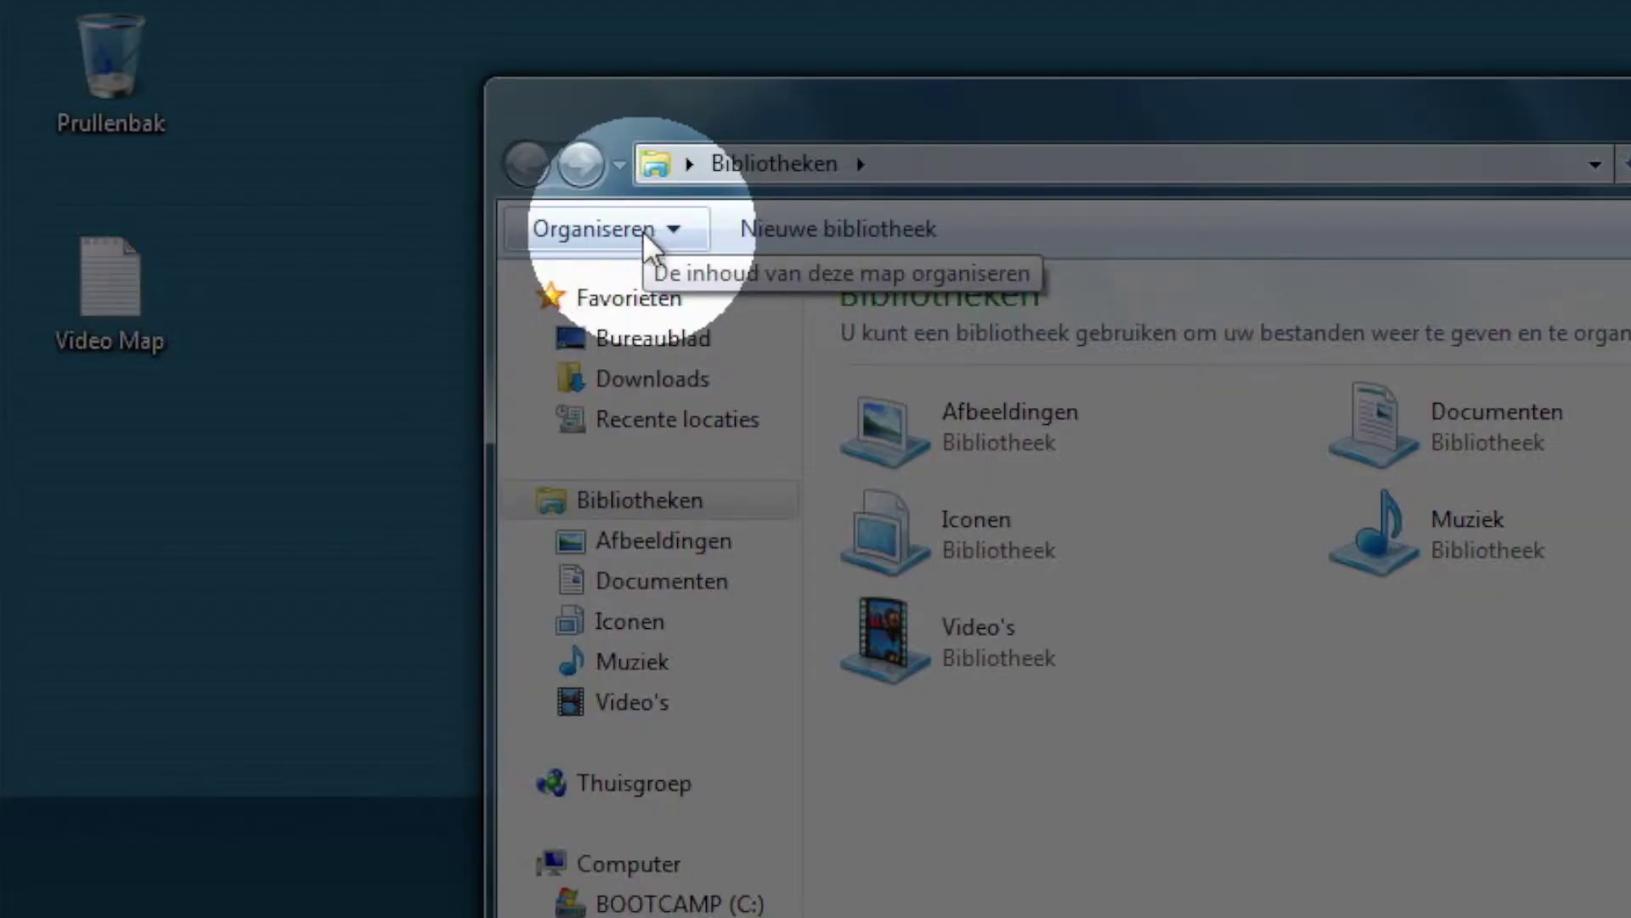
{"action": "left_click", "coordinate": [671, 237]}
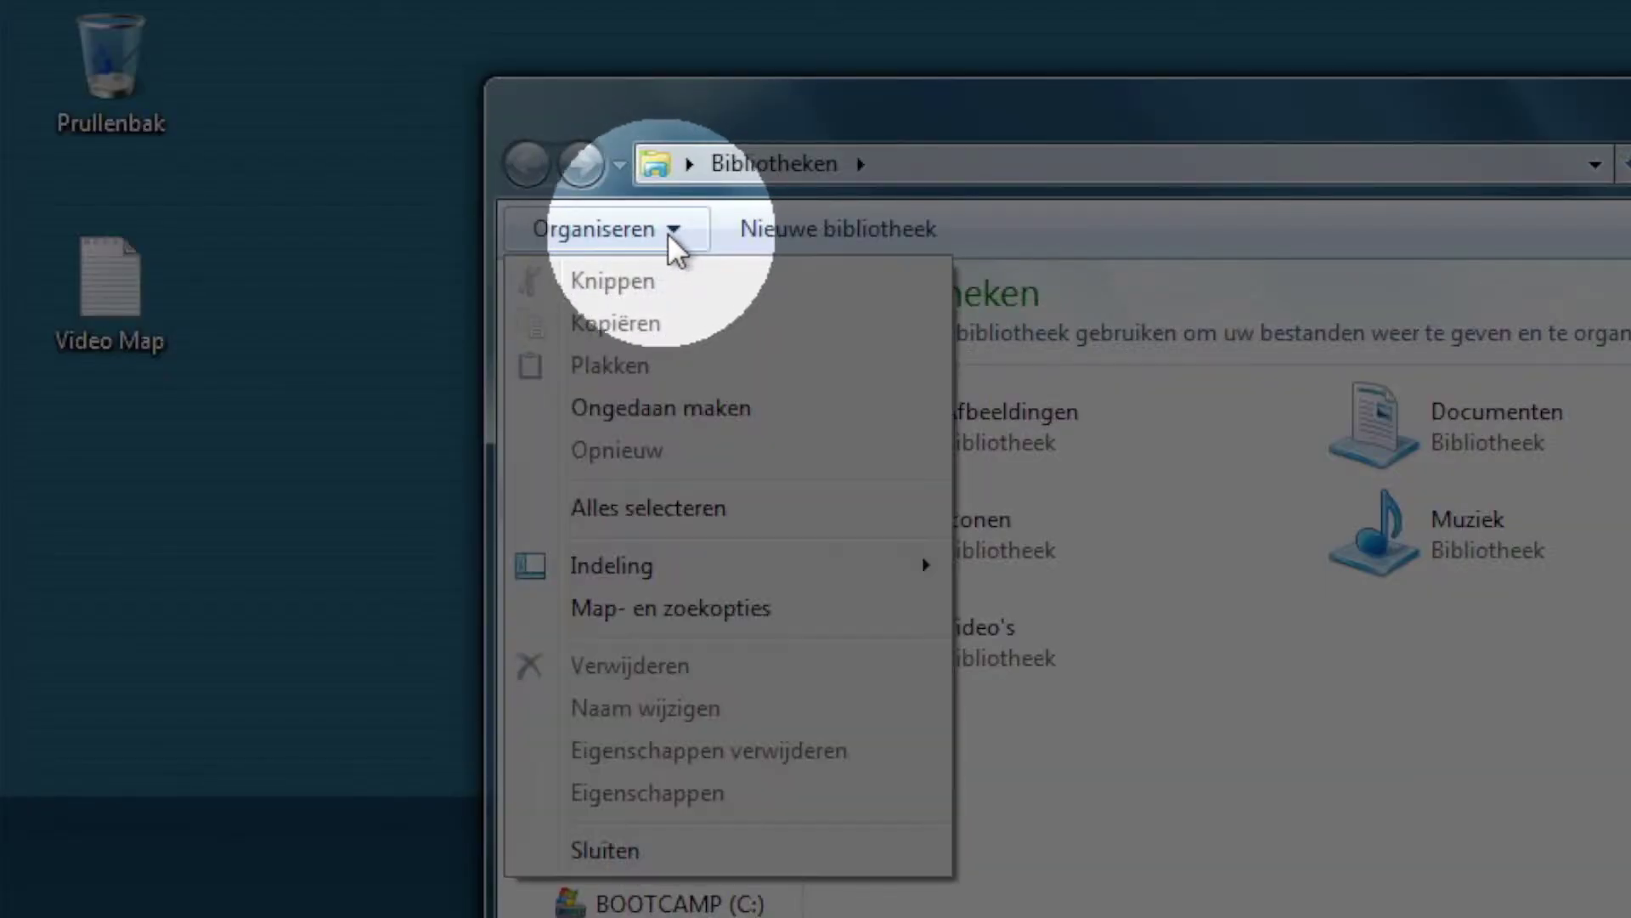
{"action": "left_click", "coordinate": [664, 609]}
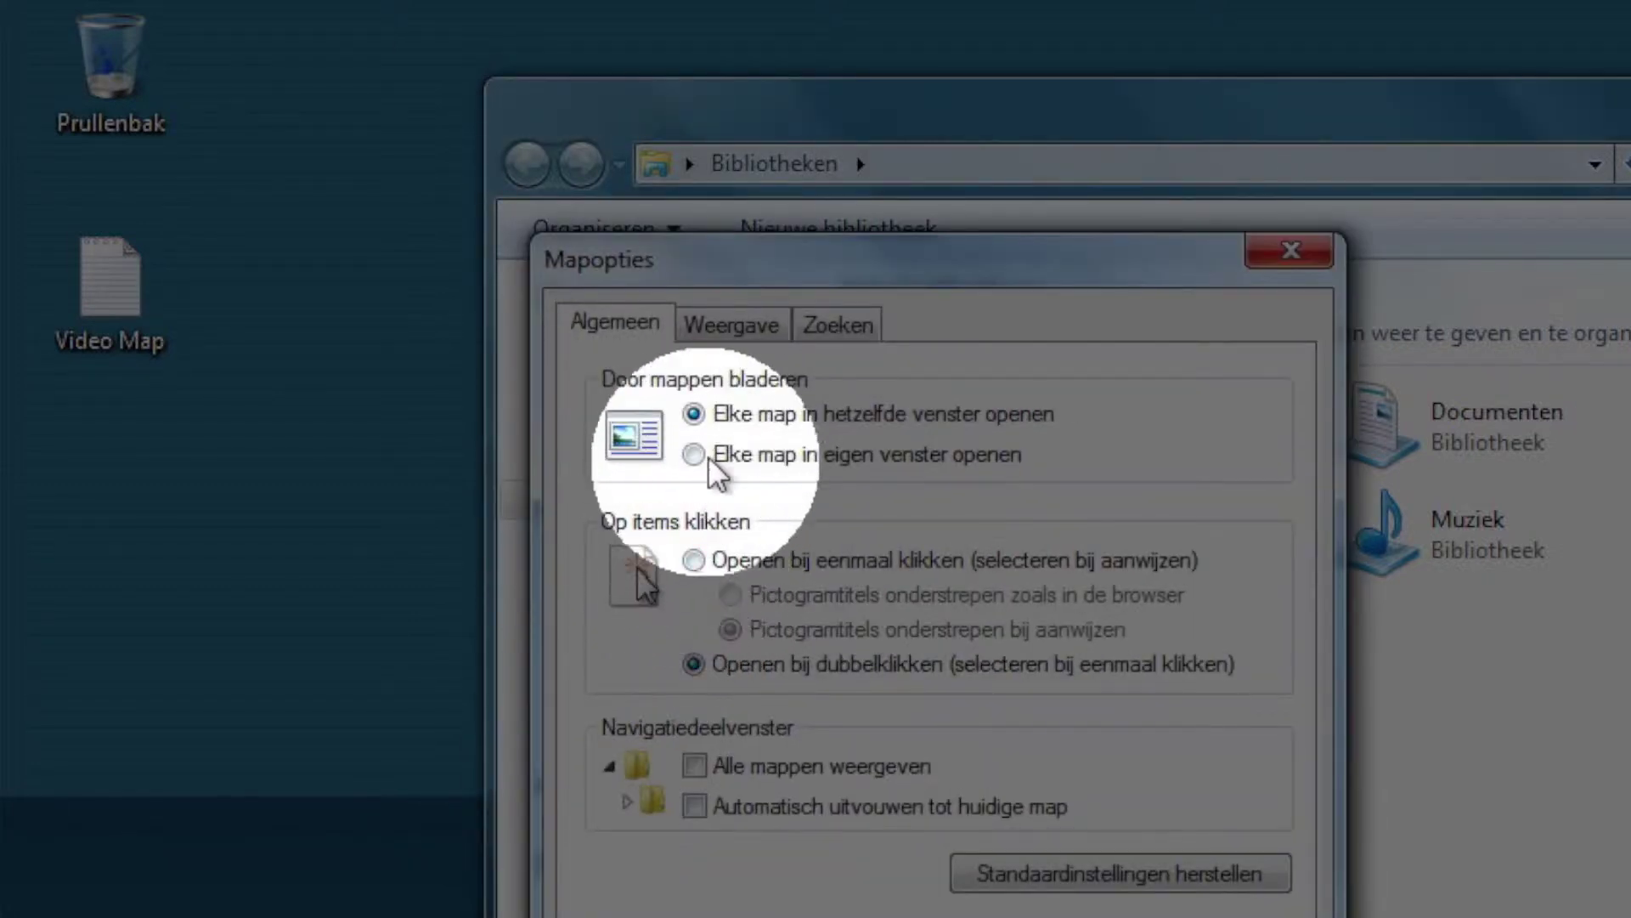
{"action": "left_click", "coordinate": [726, 321]}
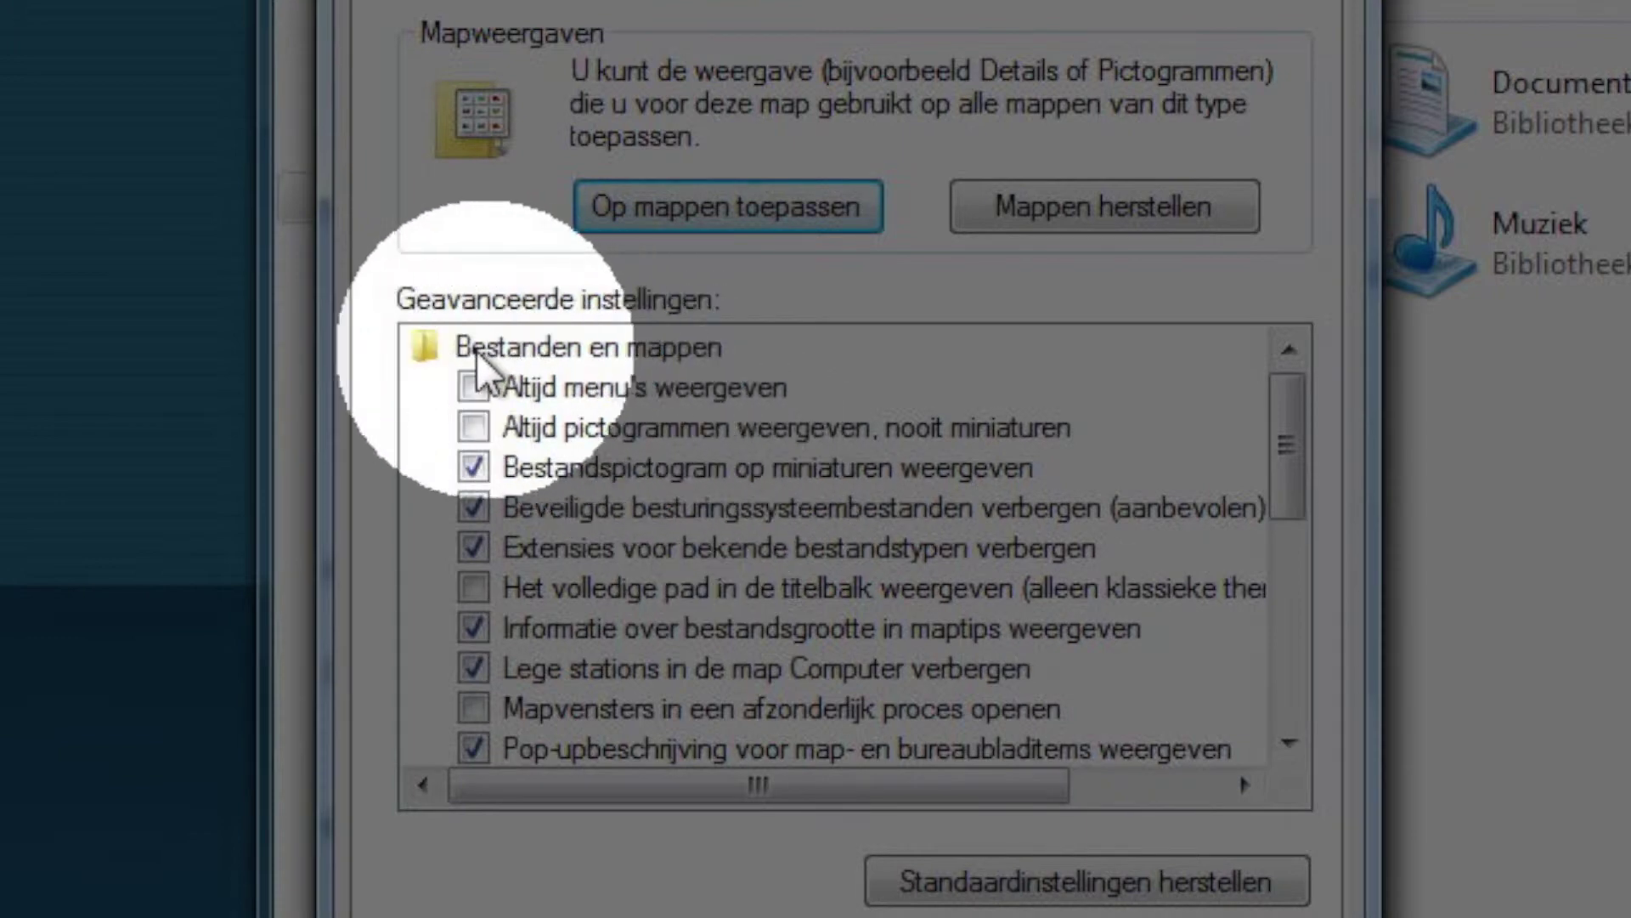
{"action": "left_click", "coordinate": [473, 548]}
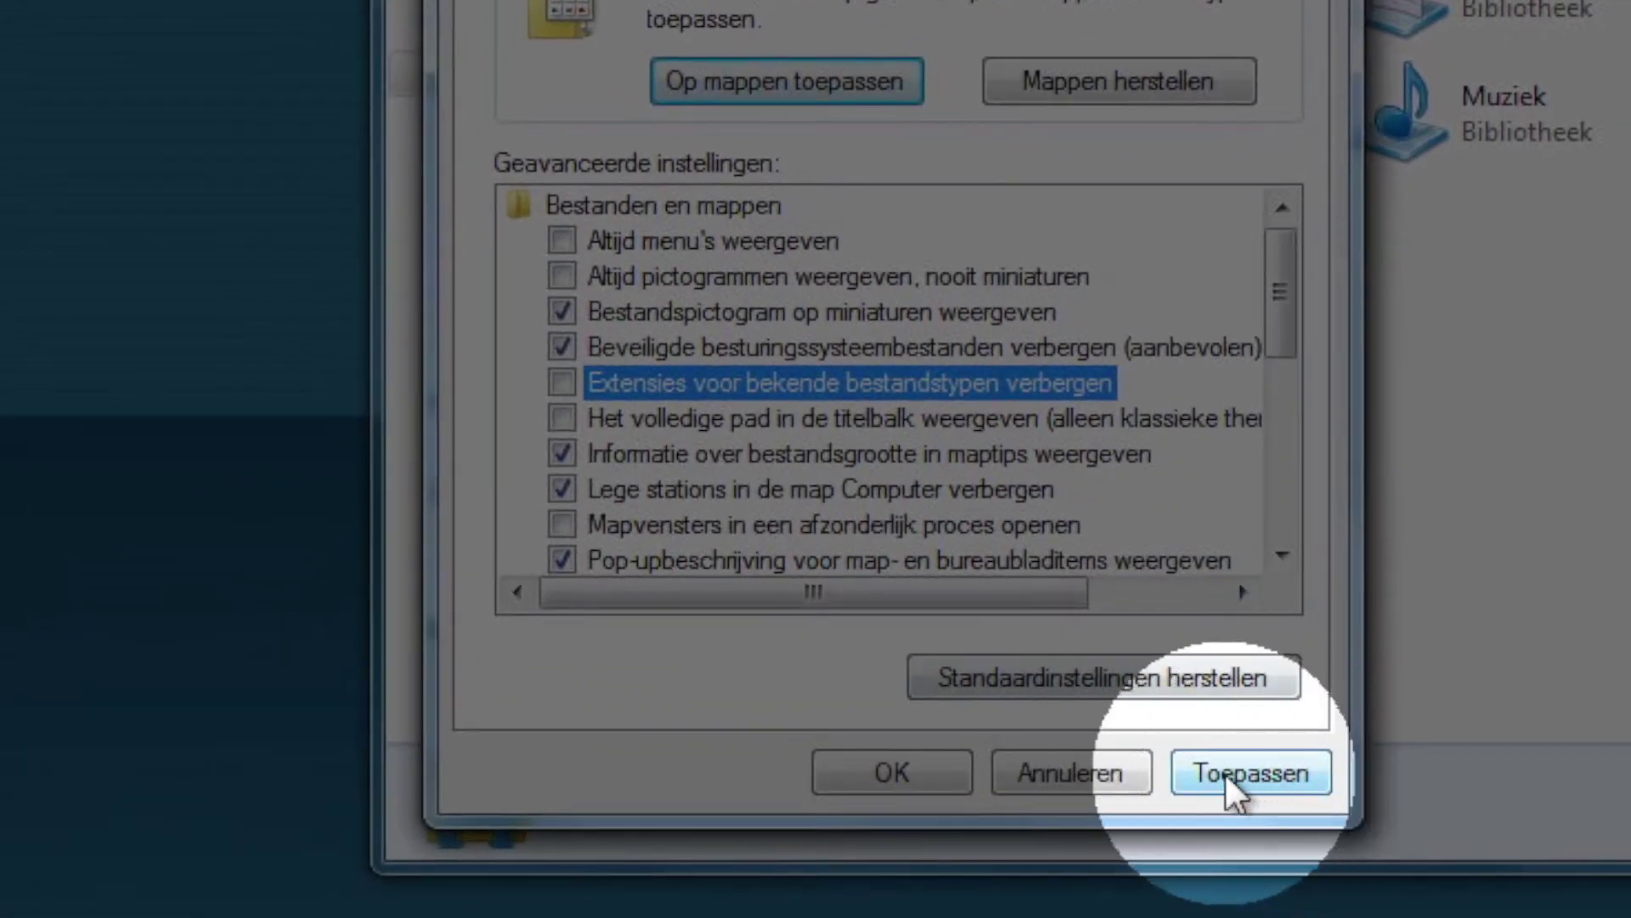
{"action": "left_click", "coordinate": [1238, 773]}
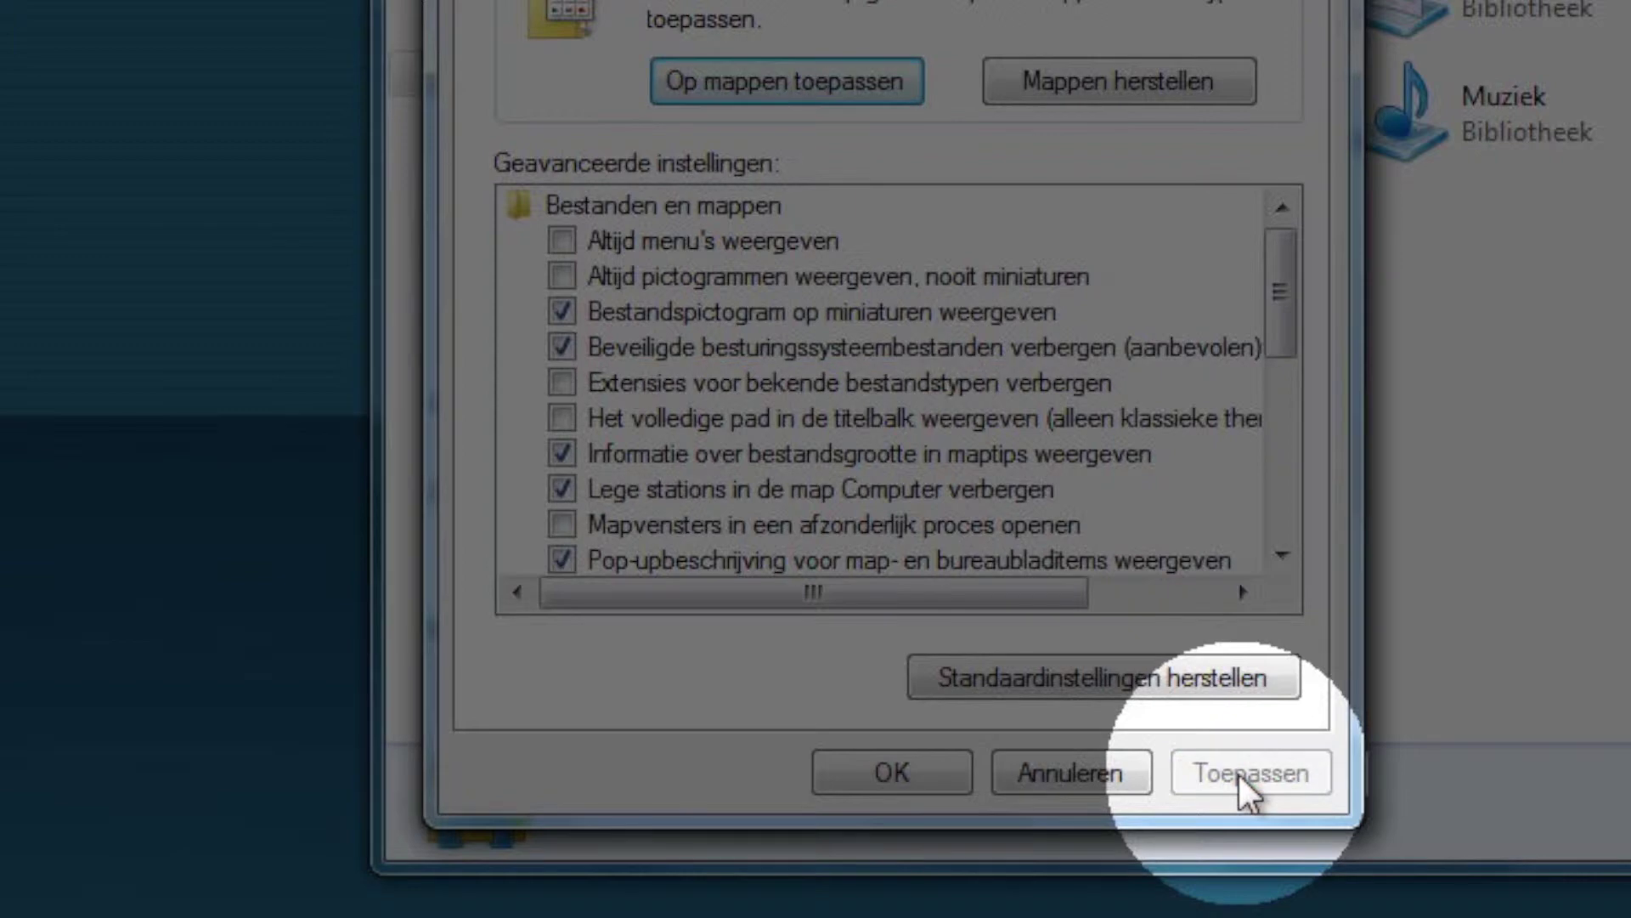
{"action": "left_click", "coordinate": [873, 773]}
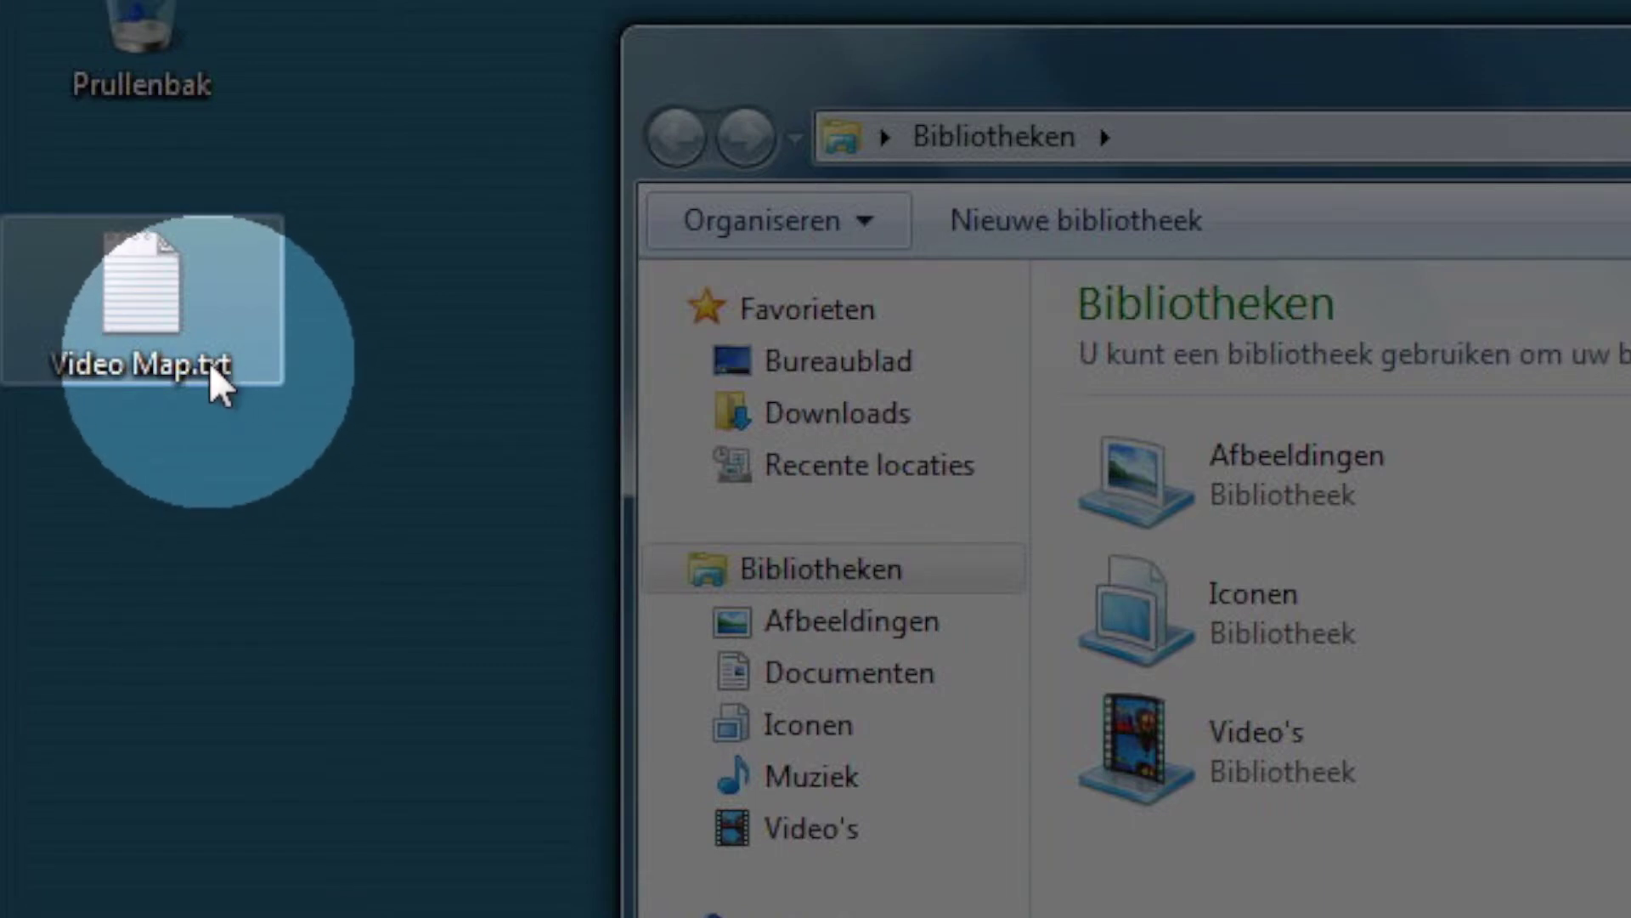
Rename the desktop text file as Video Map.exe, accepting the extension change, and pin it to the taskbar.
{"action": "left_click", "coordinate": [219, 383]}
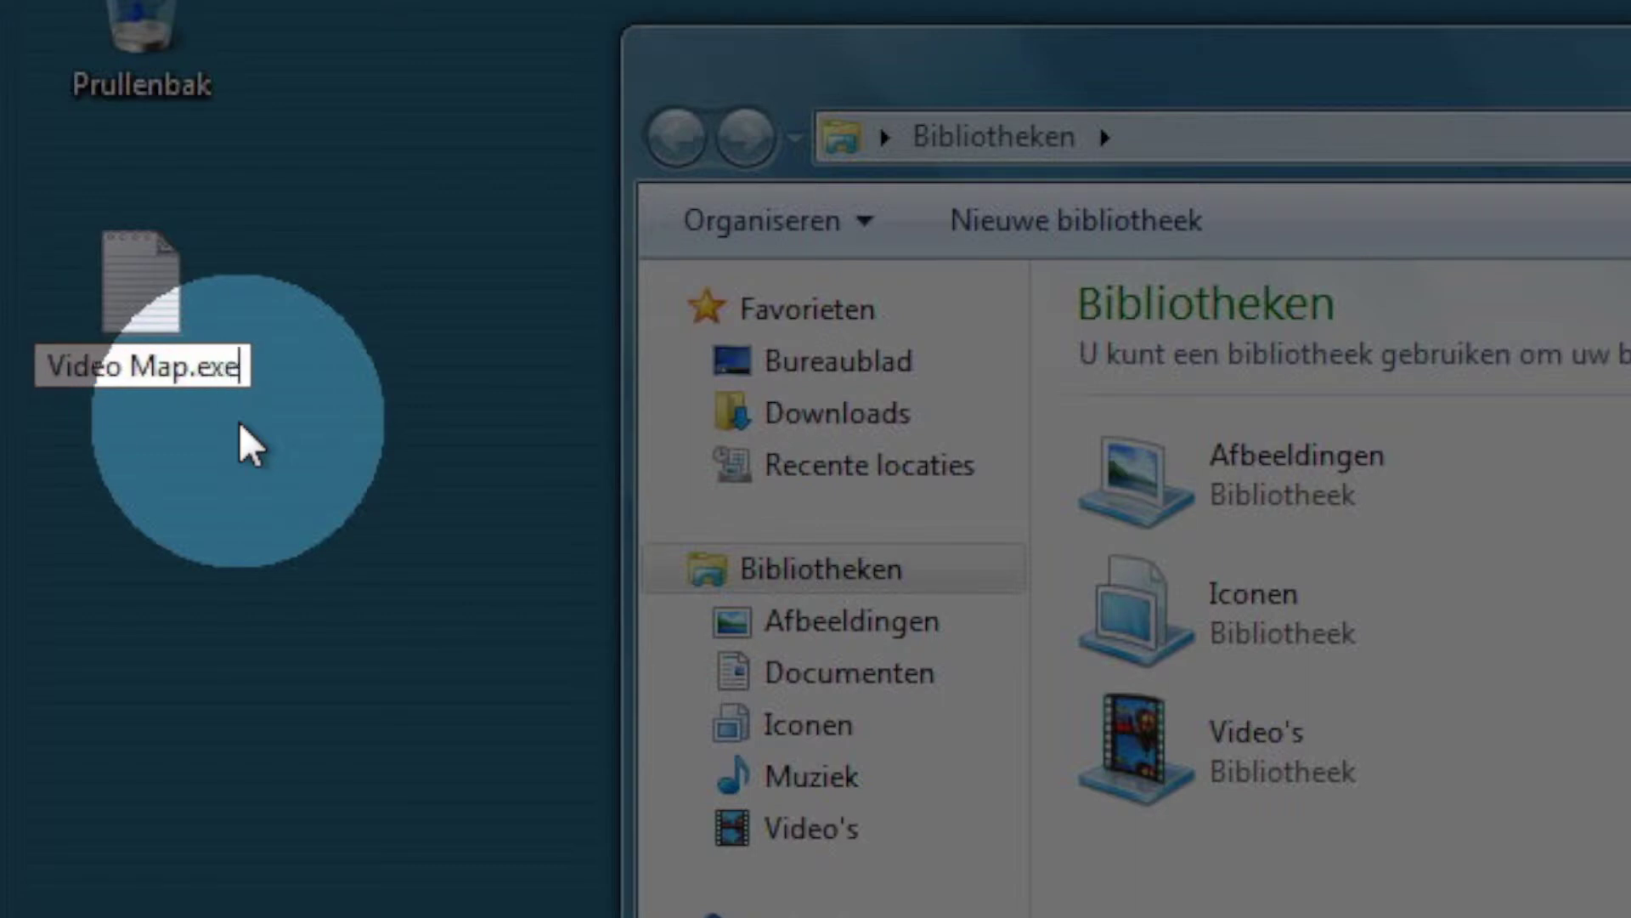
{"action": "type", "text": "exe"}
{"action": "left_click", "coordinate": [246, 442]}
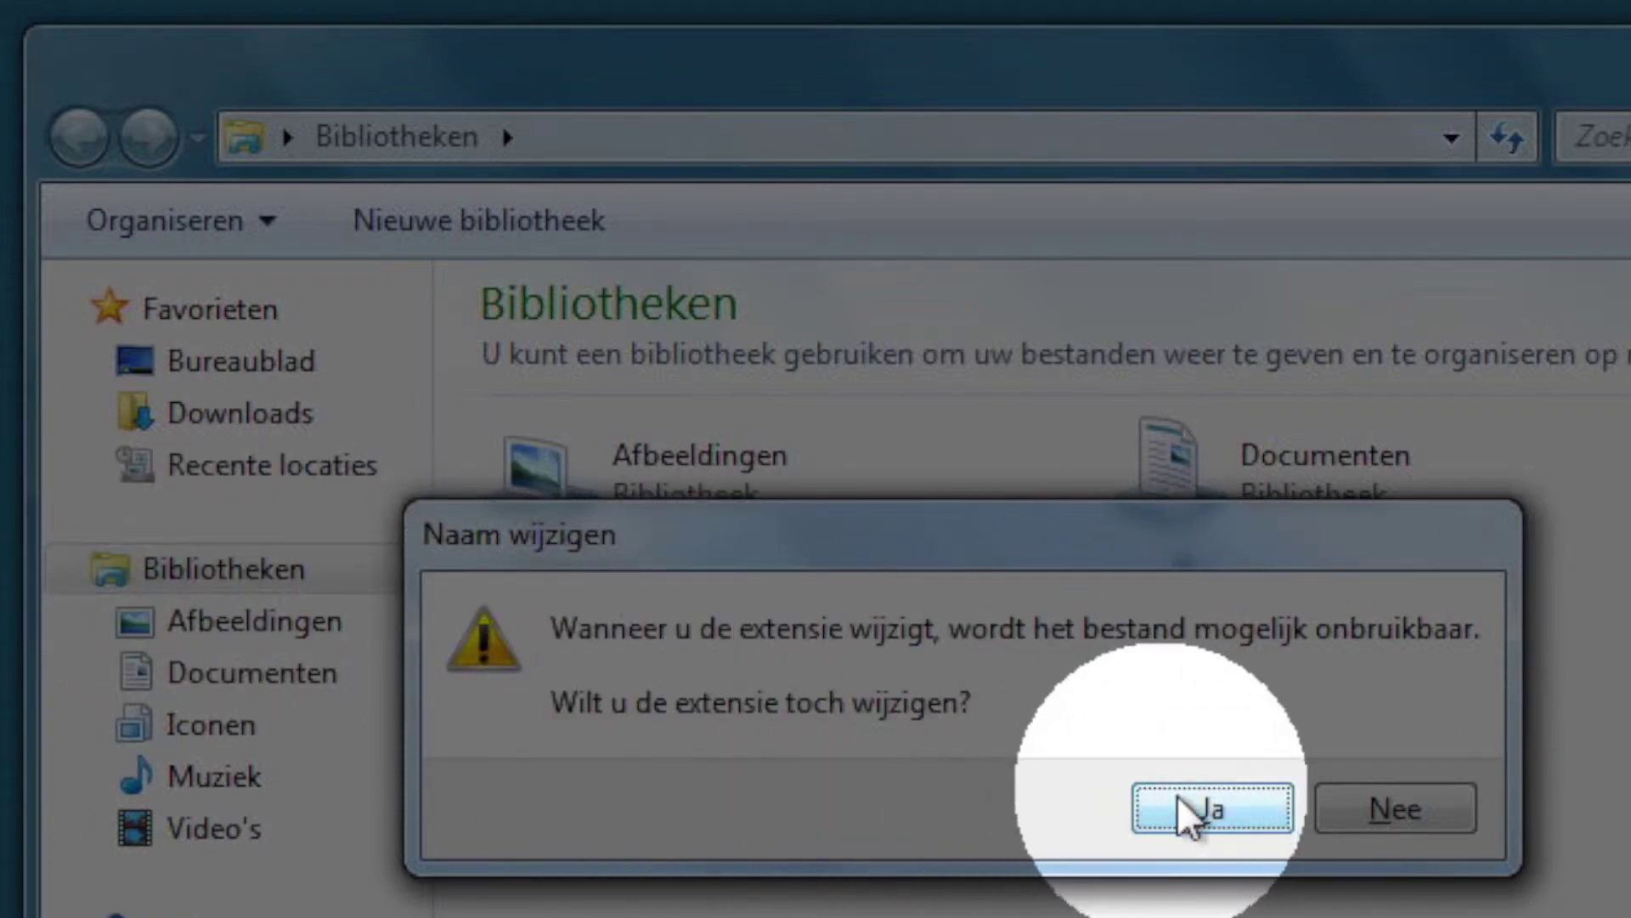
{"action": "left_click", "coordinate": [1194, 811]}
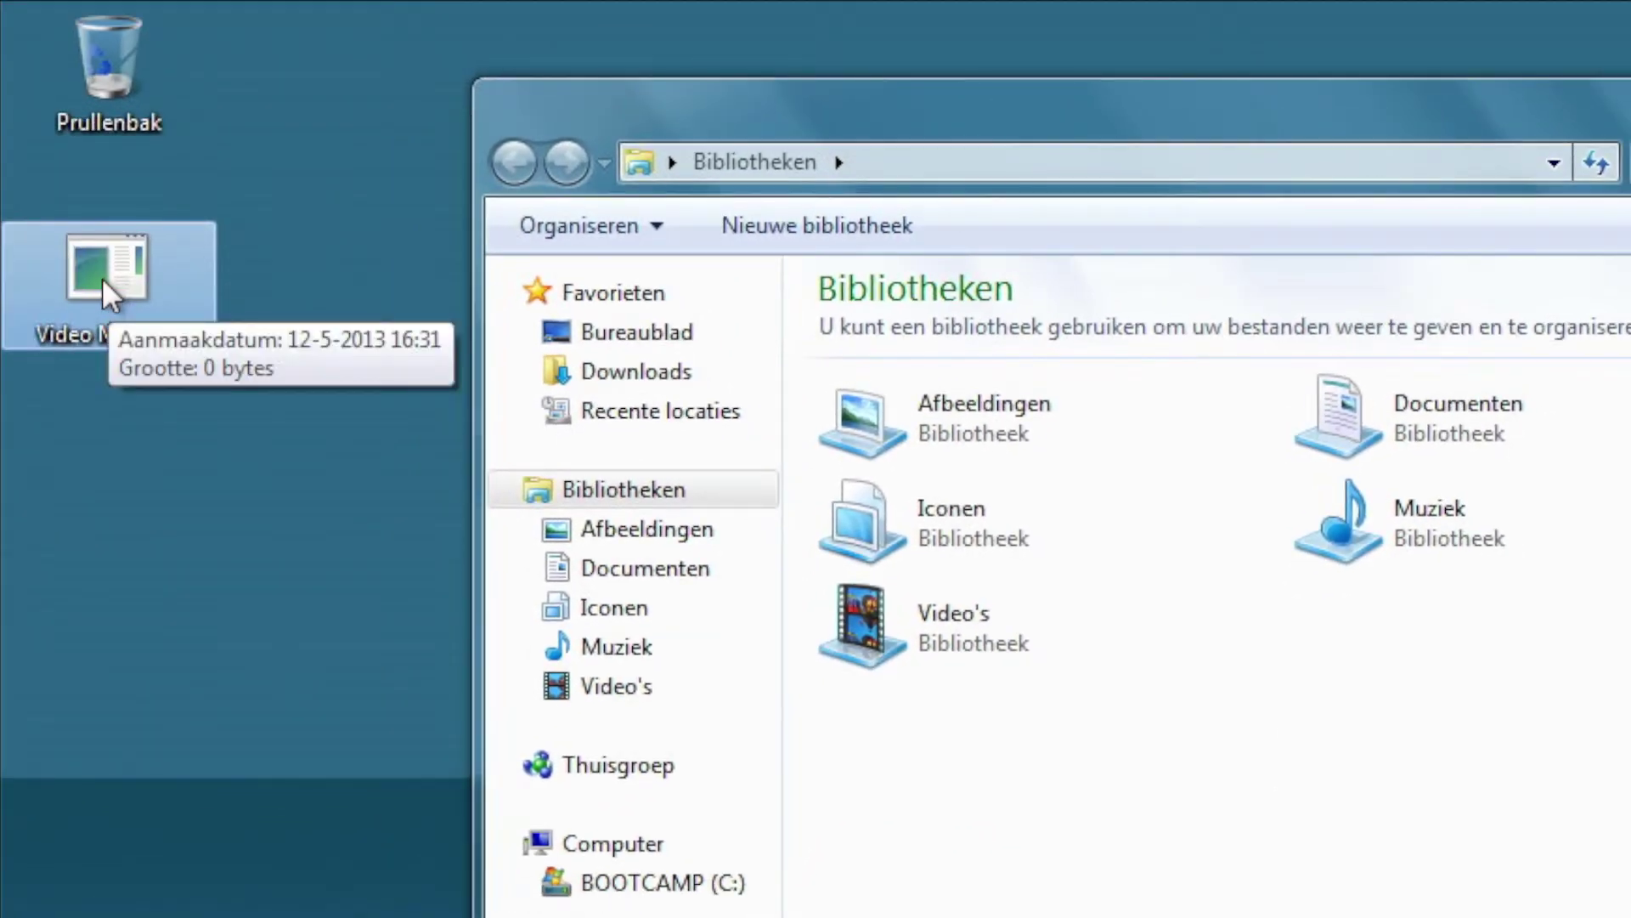
{"action": "left_click_drag", "start_coordinate": [102, 274], "coordinate": [885, 878]}
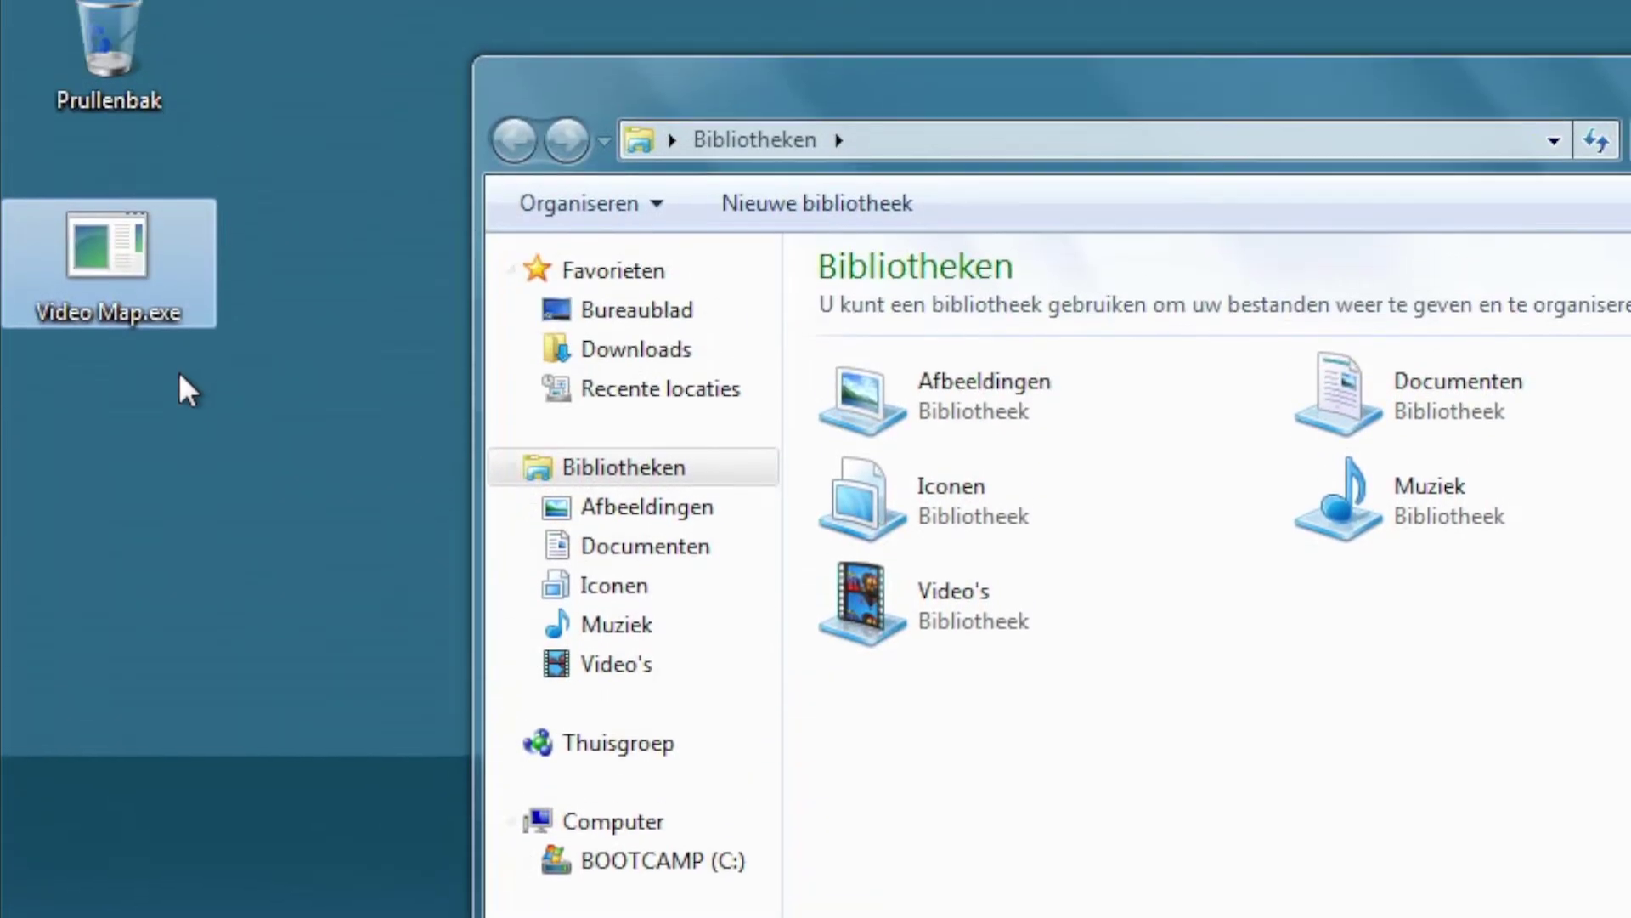
Move Video Map.exe from the desktop to the Recycle Bin and empty the bin permanently.
{"action": "left_click_drag", "start_coordinate": [108, 260], "coordinate": [112, 78]}
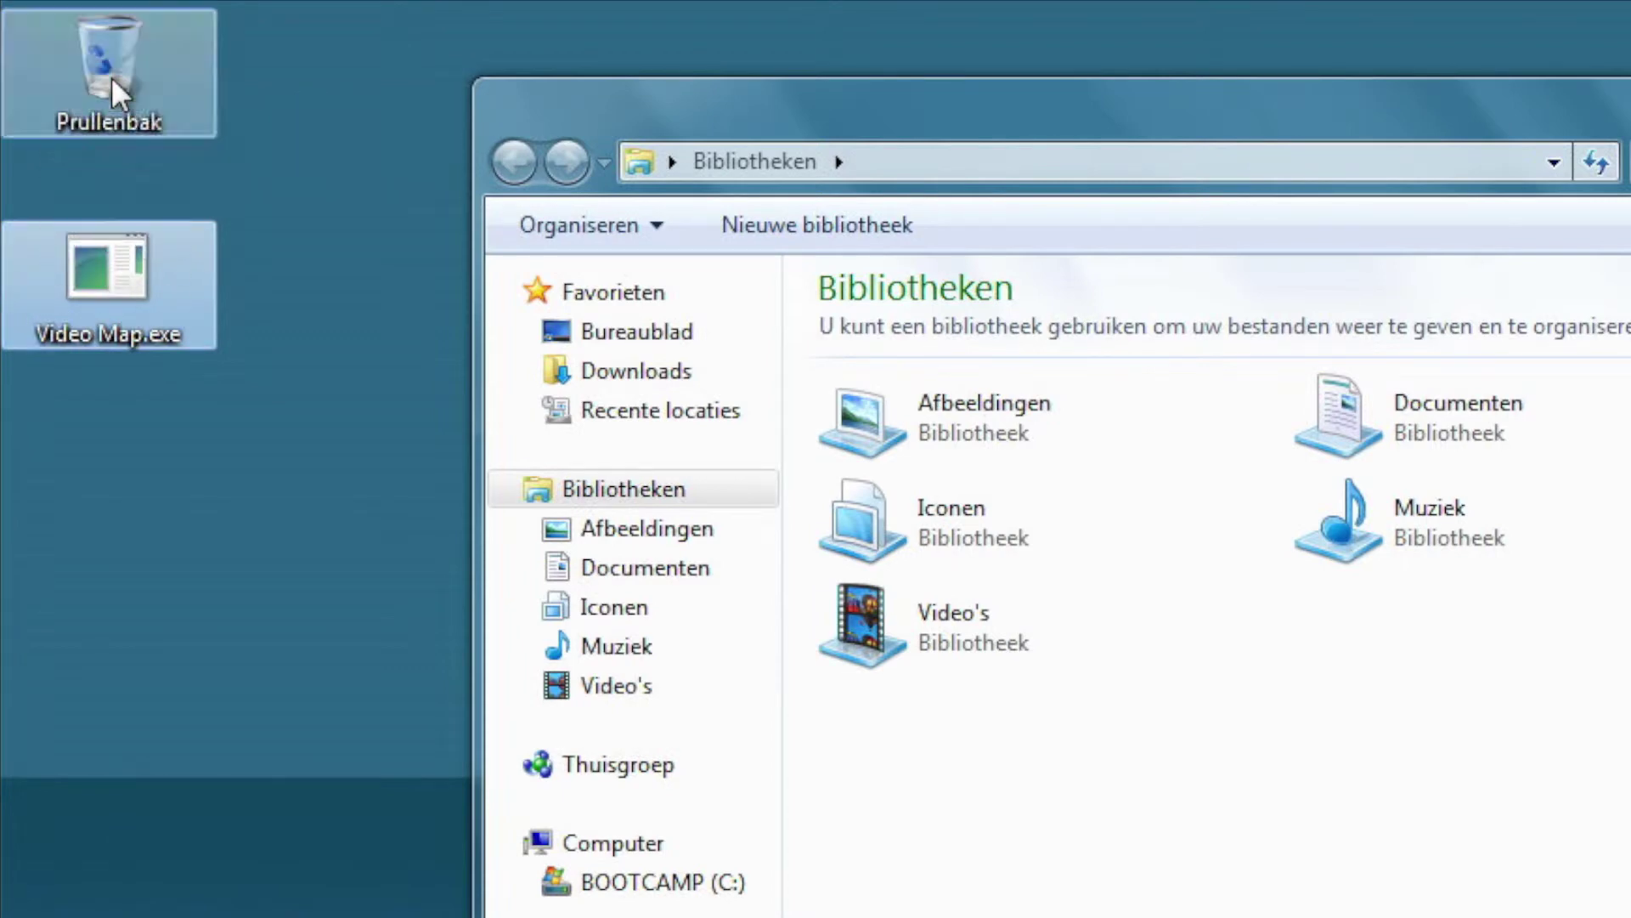
{"action": "right_click", "coordinate": [111, 79]}
{"action": "left_click", "coordinate": [236, 139]}
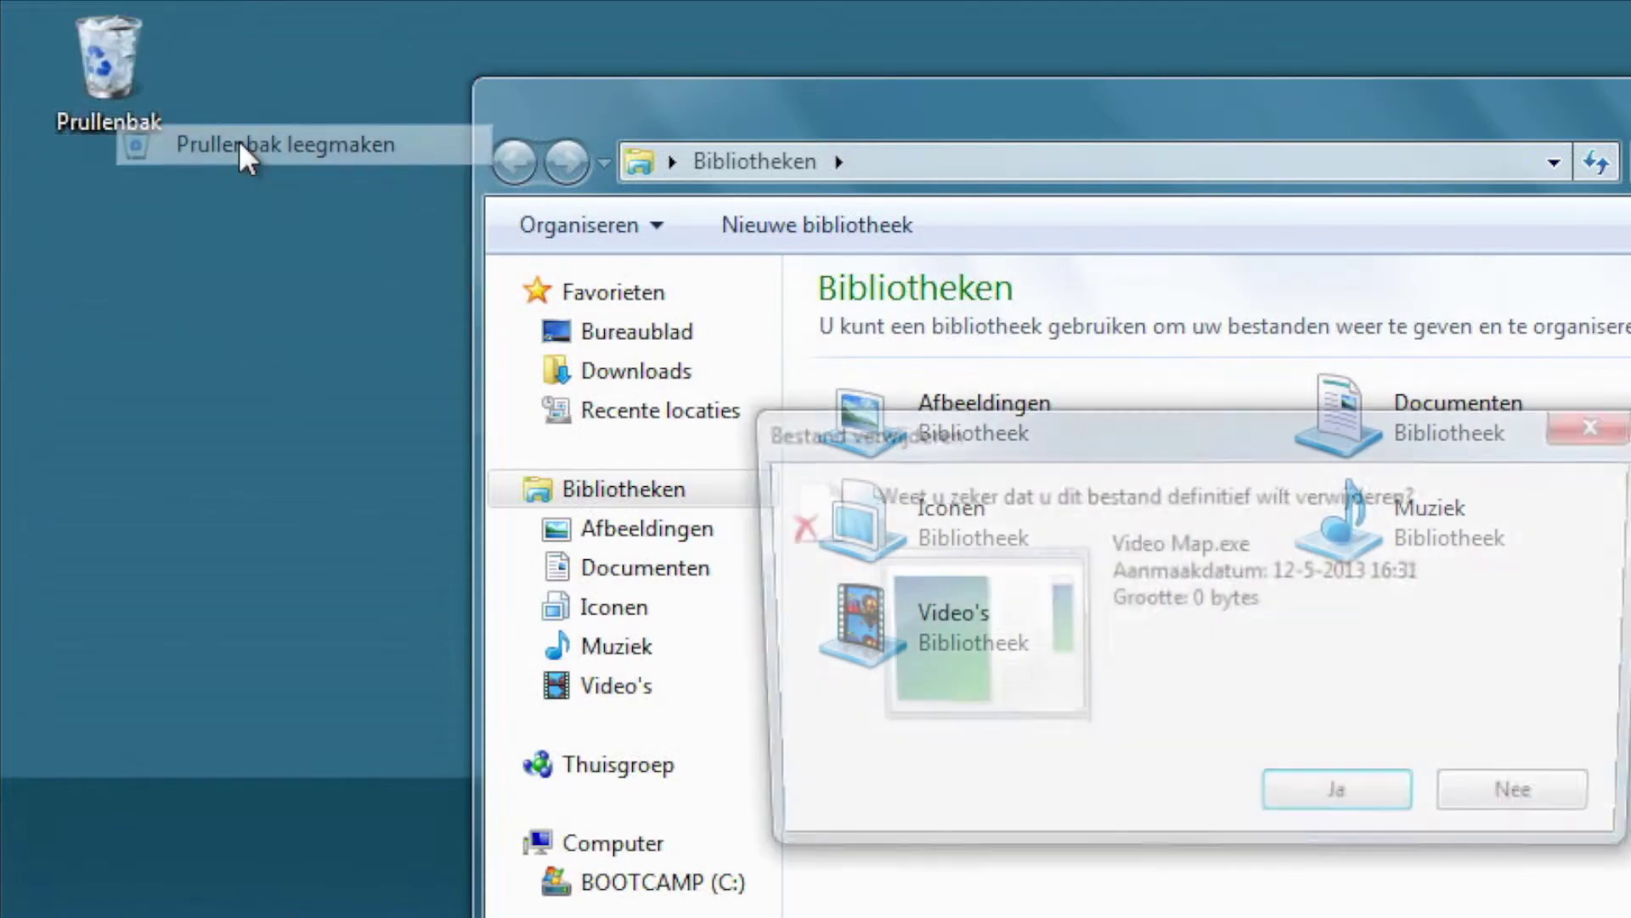
{"action": "left_click", "coordinate": [1339, 794]}
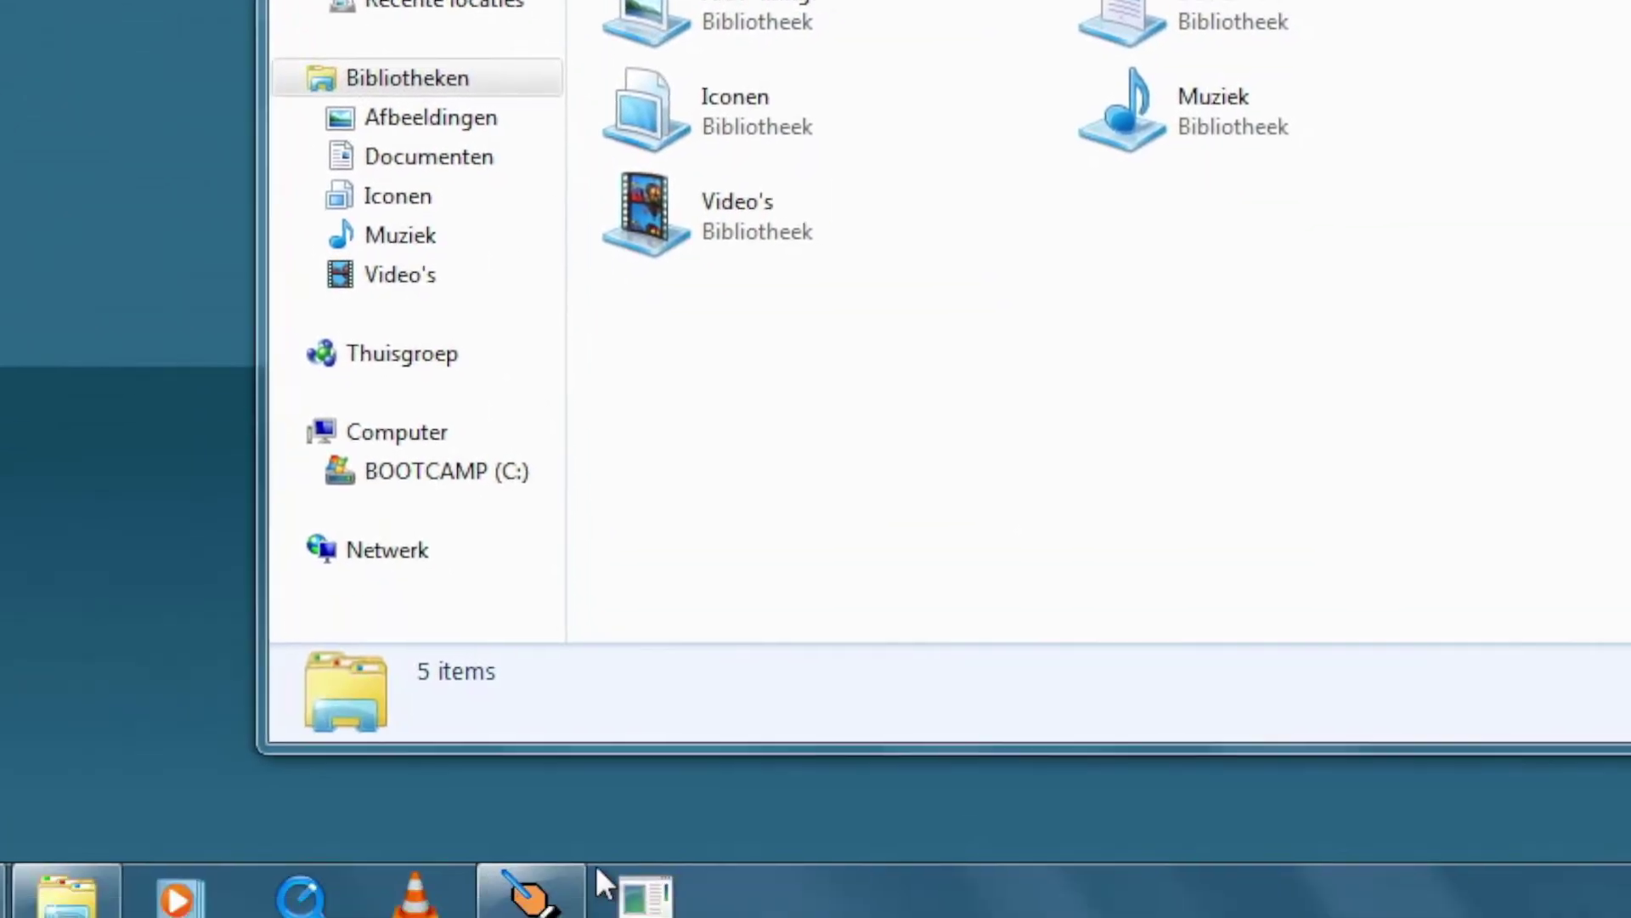
Open the properties of the pinned Video Map shortcut and move the window aside to reveal the libraries.
{"action": "left_click", "coordinate": [638, 892]}
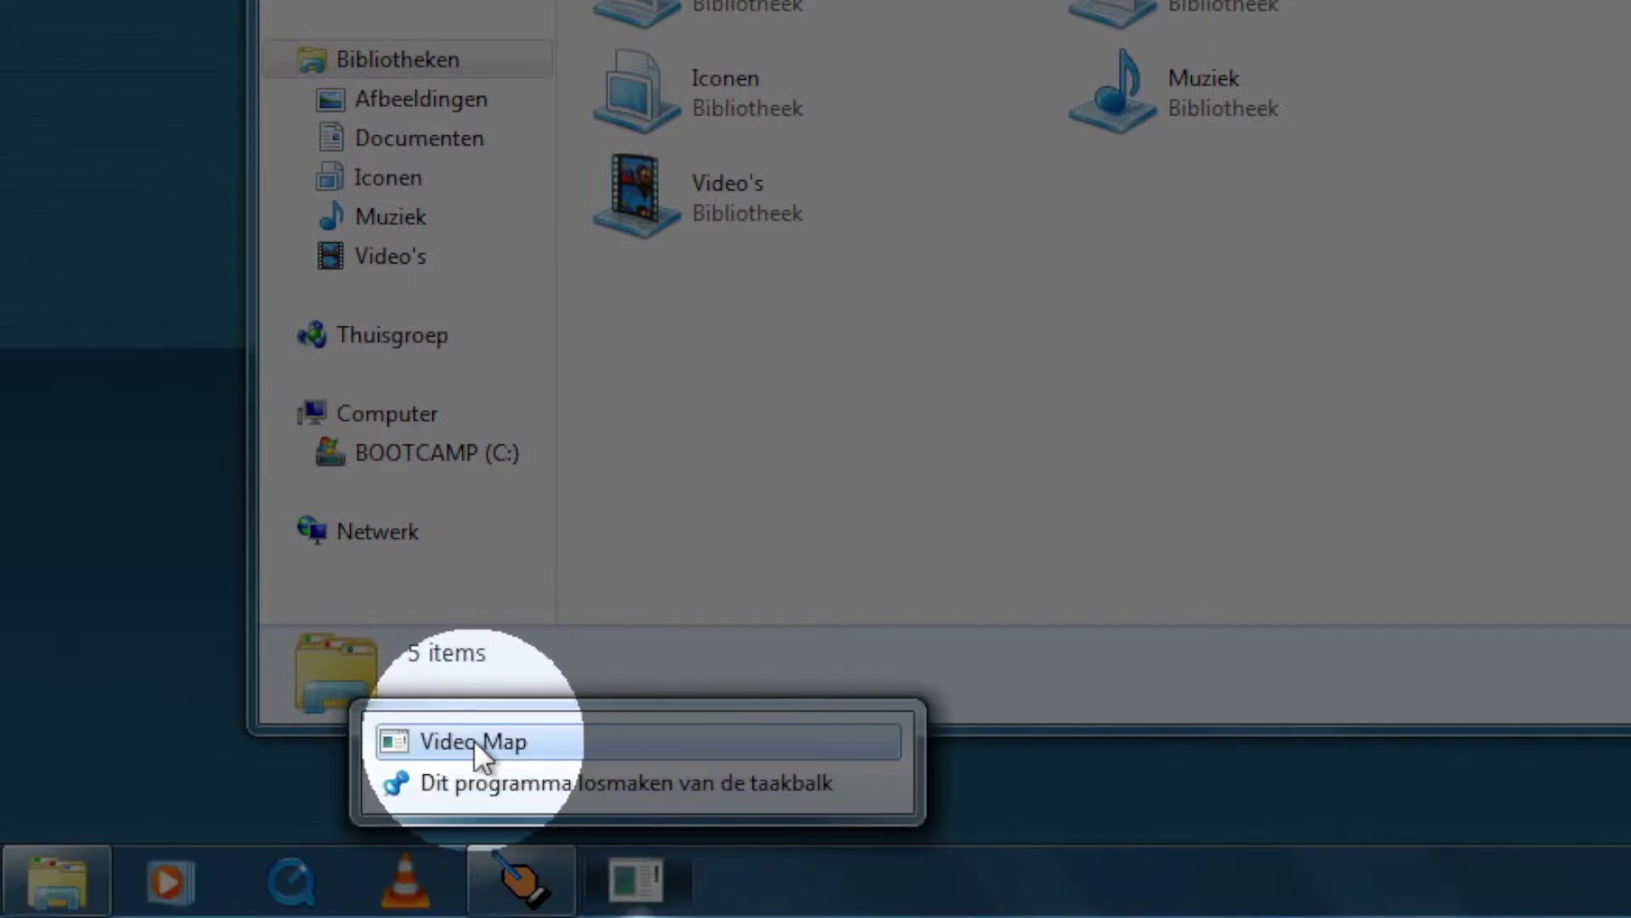
{"action": "right_click", "coordinate": [472, 738]}
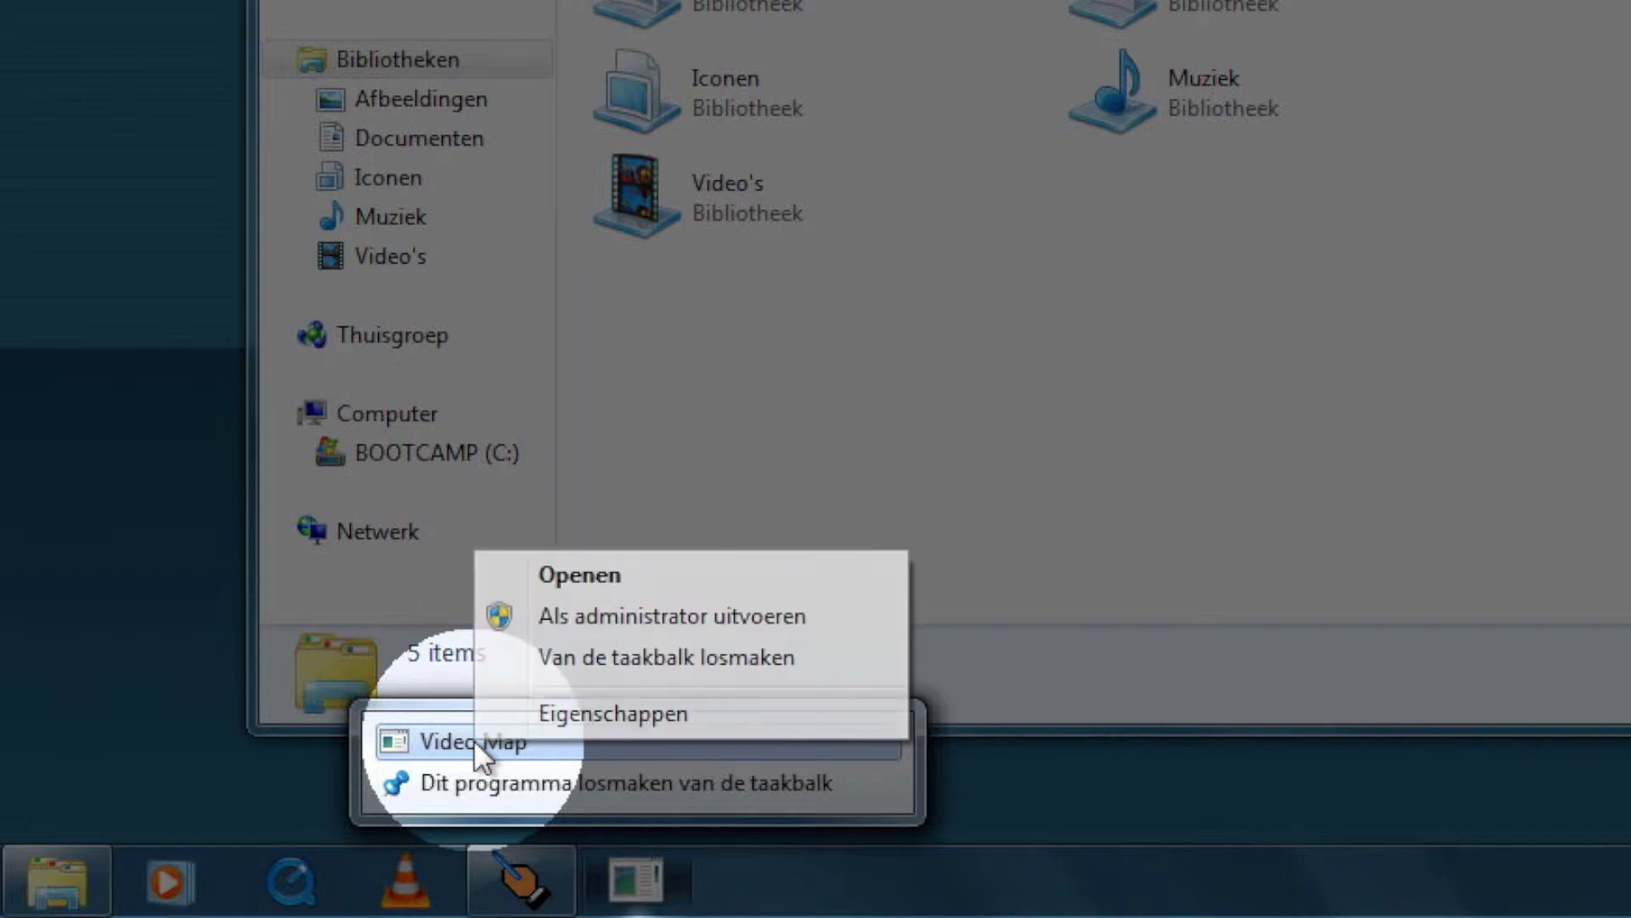
{"action": "left_click", "coordinate": [631, 716]}
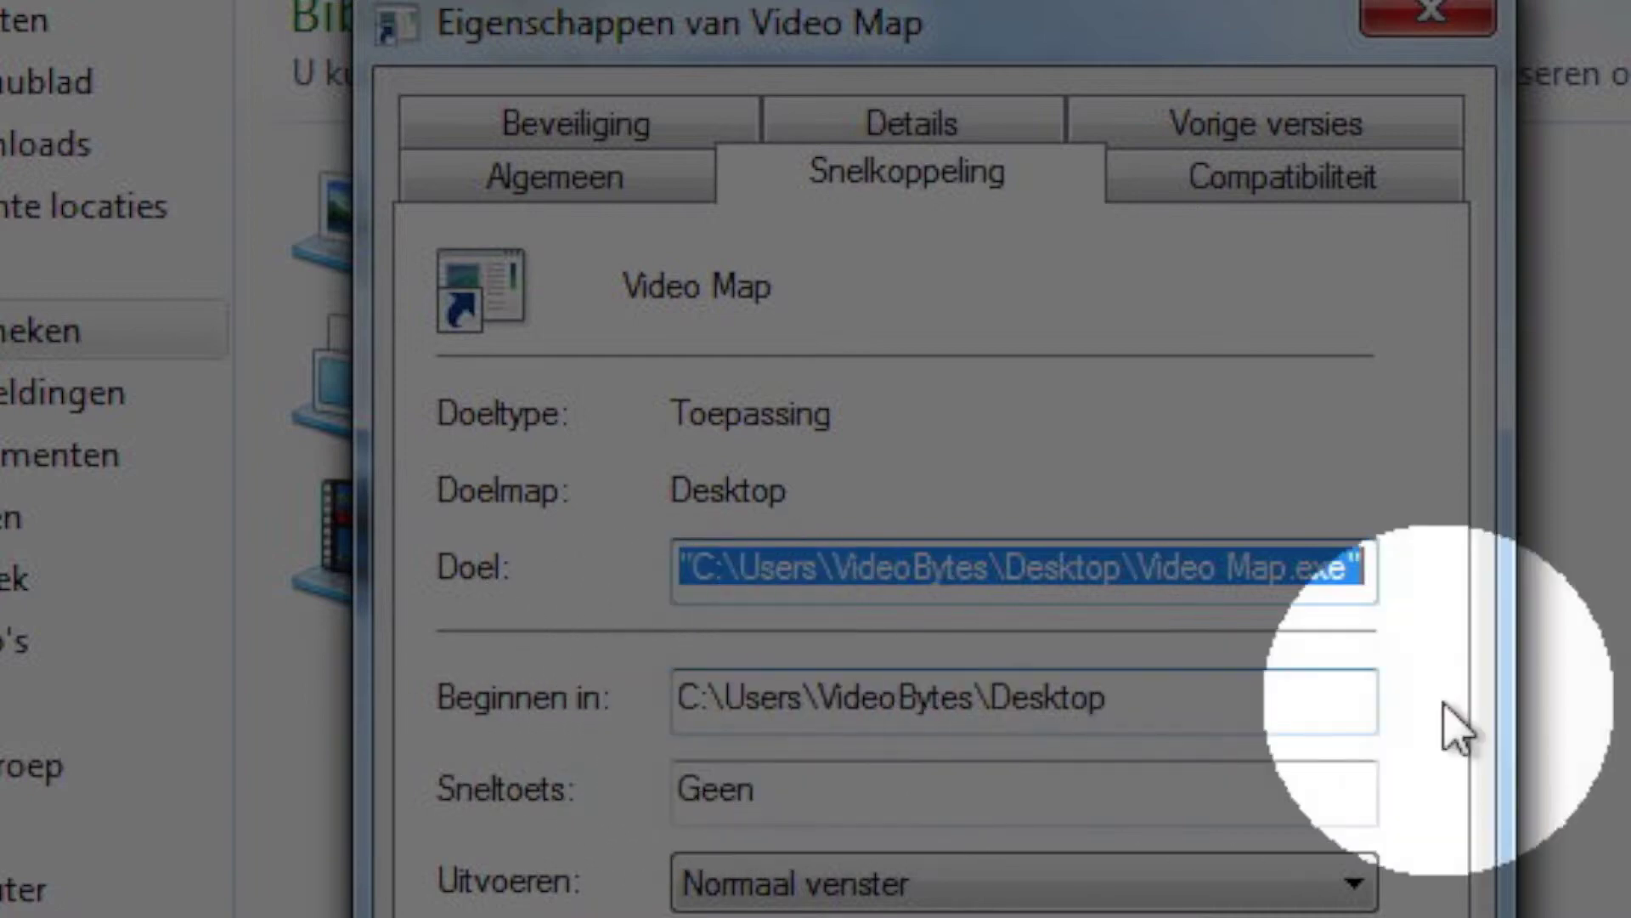
{"action": "left_click_drag", "start_coordinate": [977, 59], "coordinate": [1630, 39]}
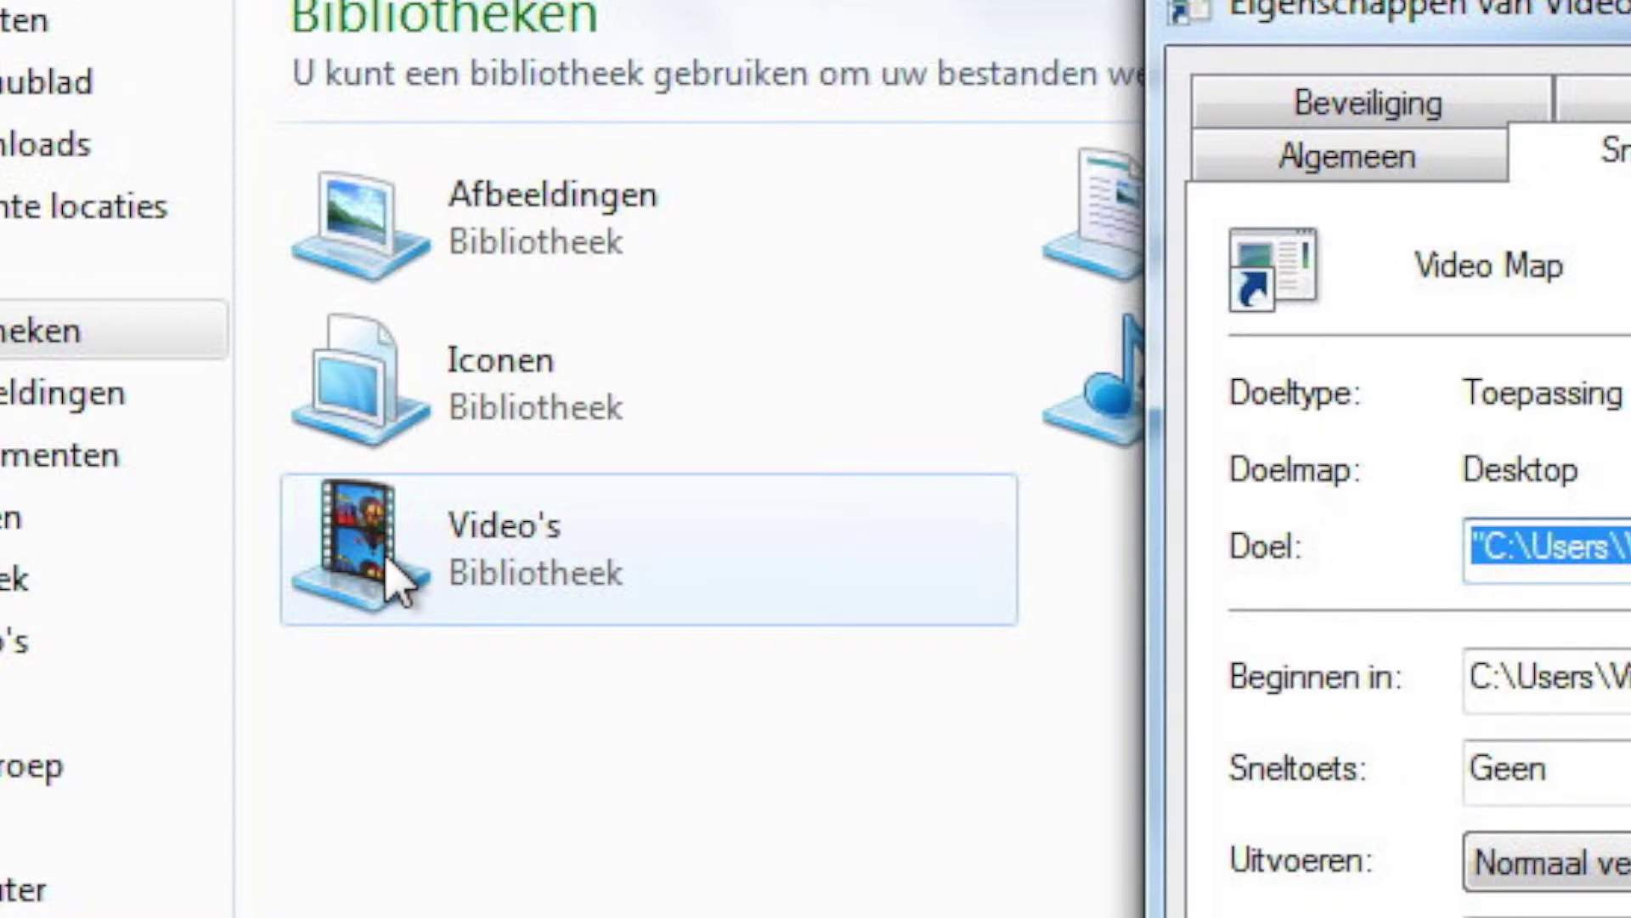
Copy the location path from the properties of Tilt-shift experiment.mp4 in the Video's library, then close those properties without changes.
{"action": "double_click", "coordinate": [390, 586]}
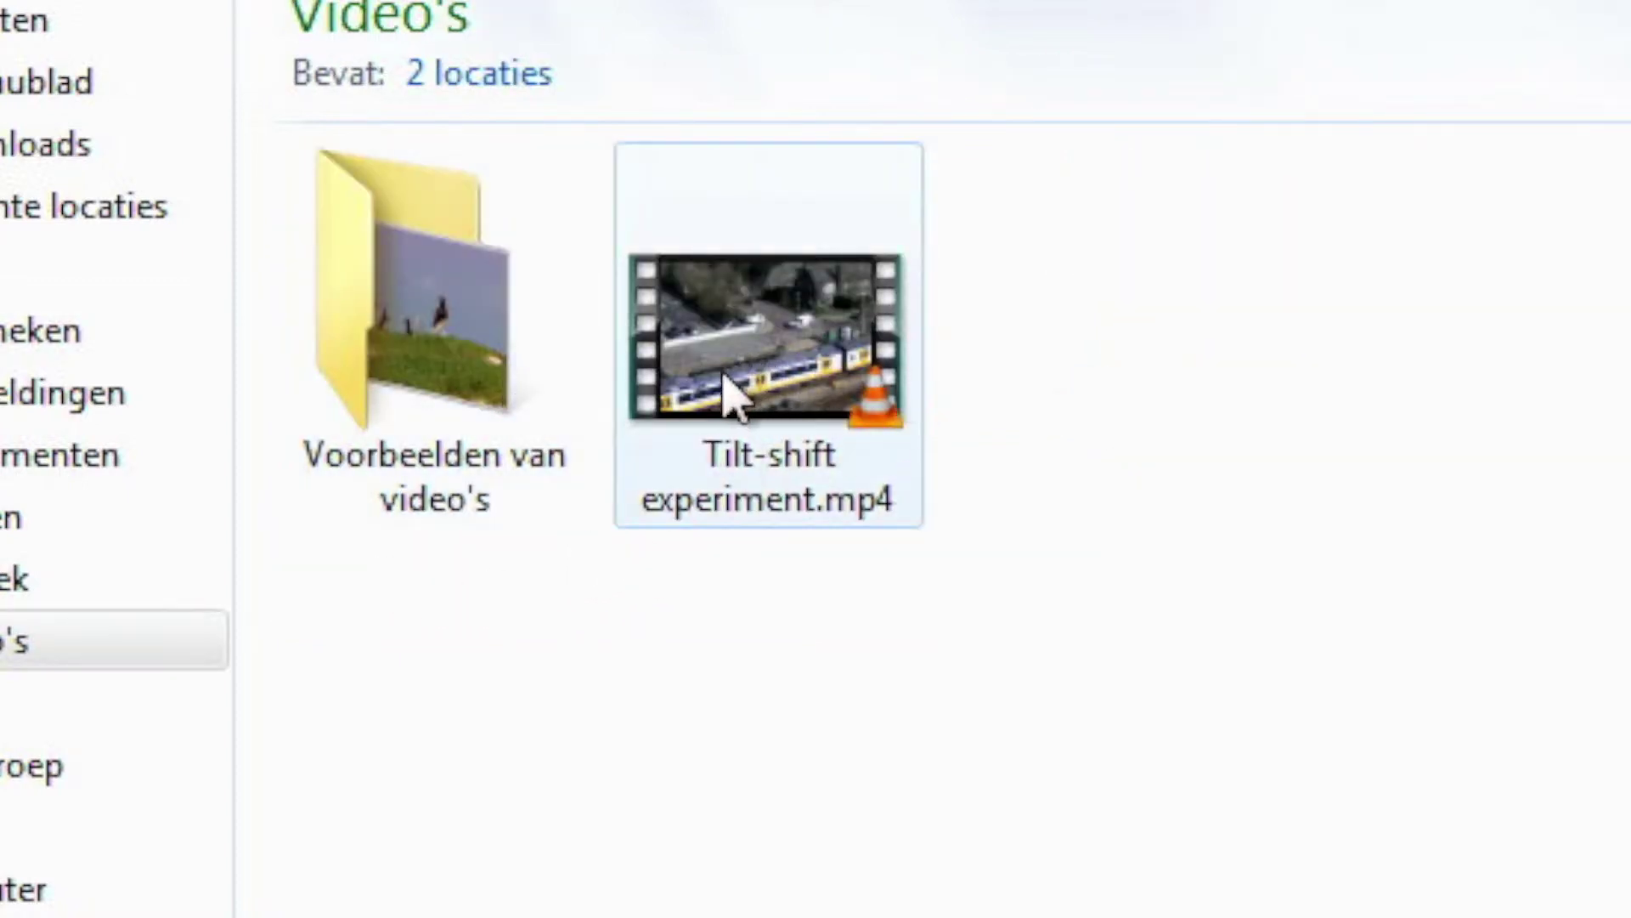
{"action": "mouse_move", "coordinate": [786, 391]}
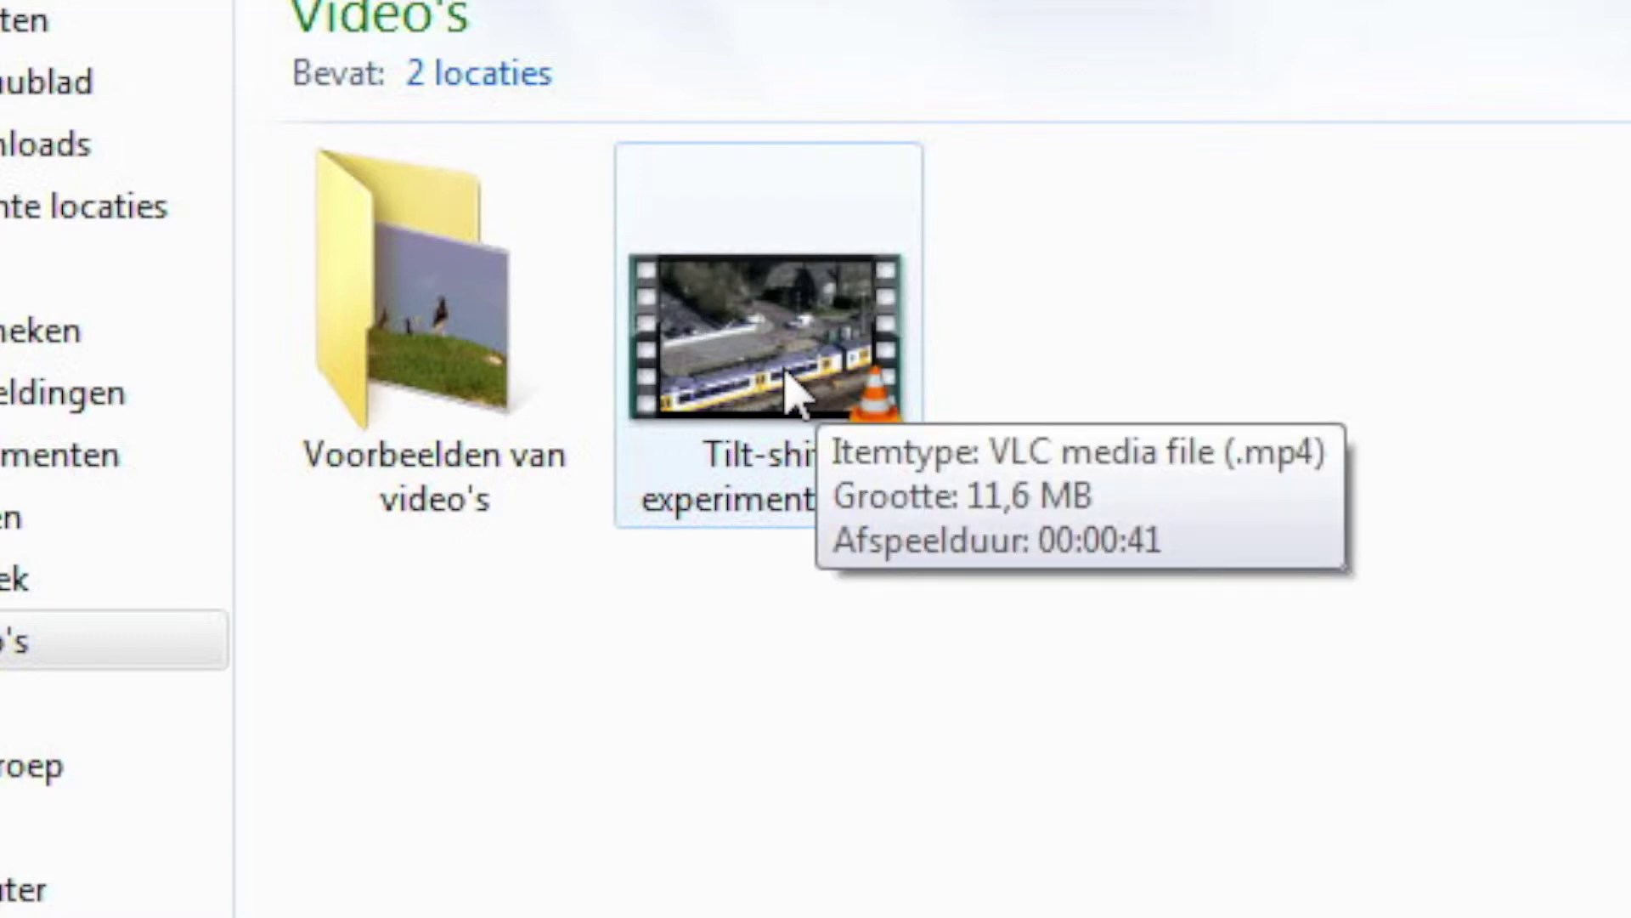
{"action": "right_click", "coordinate": [792, 392]}
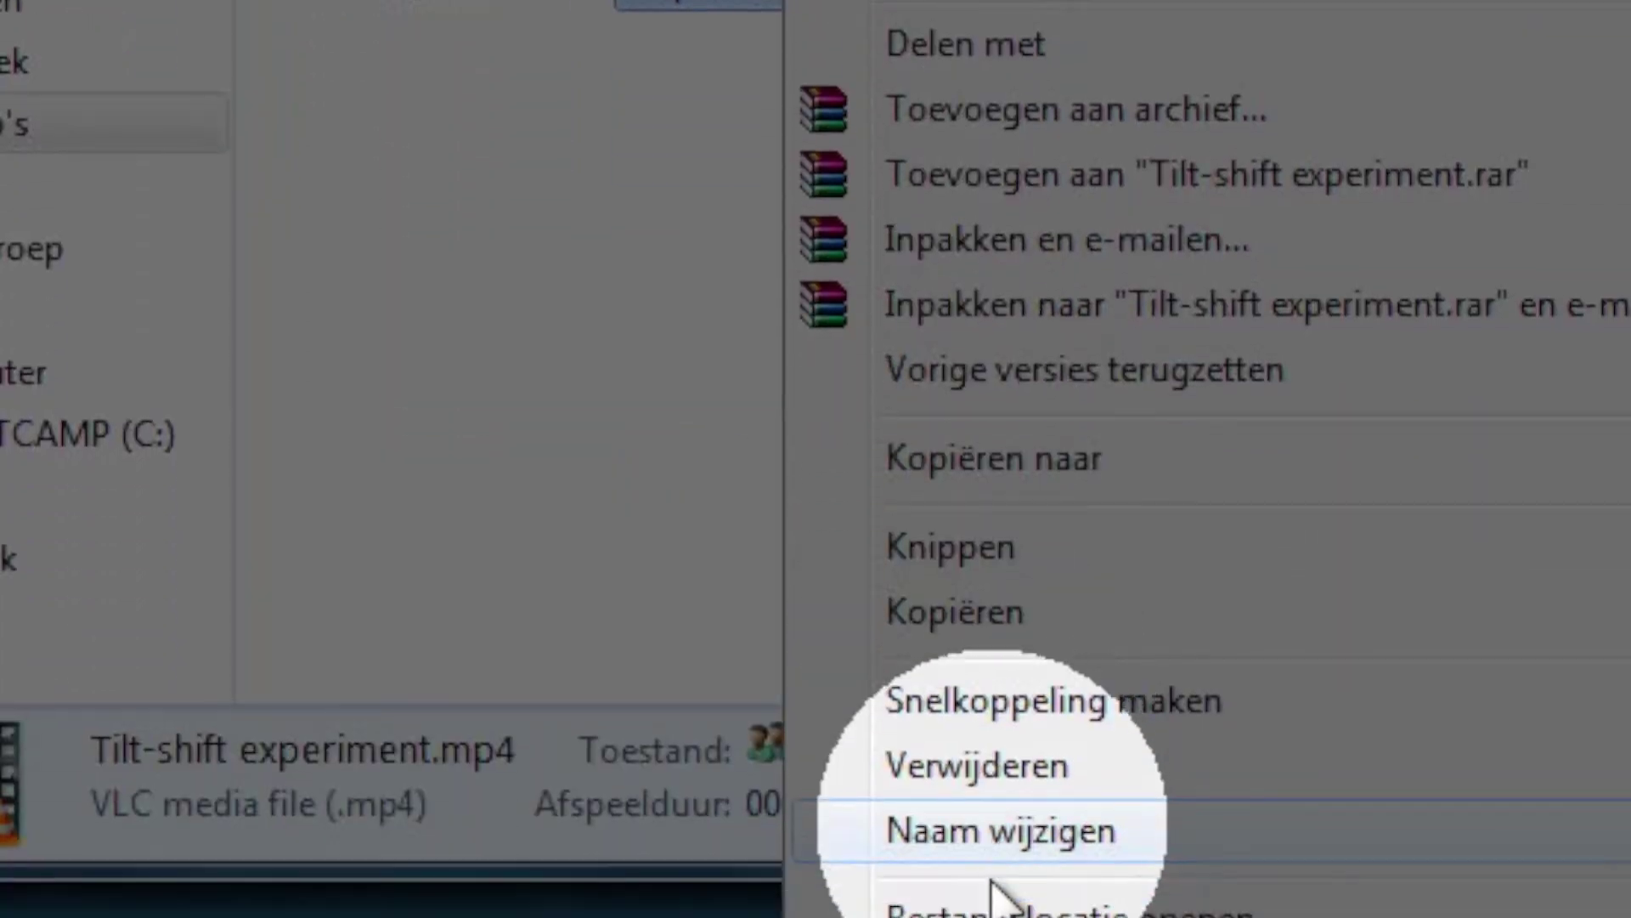
{"action": "left_click", "coordinate": [990, 764]}
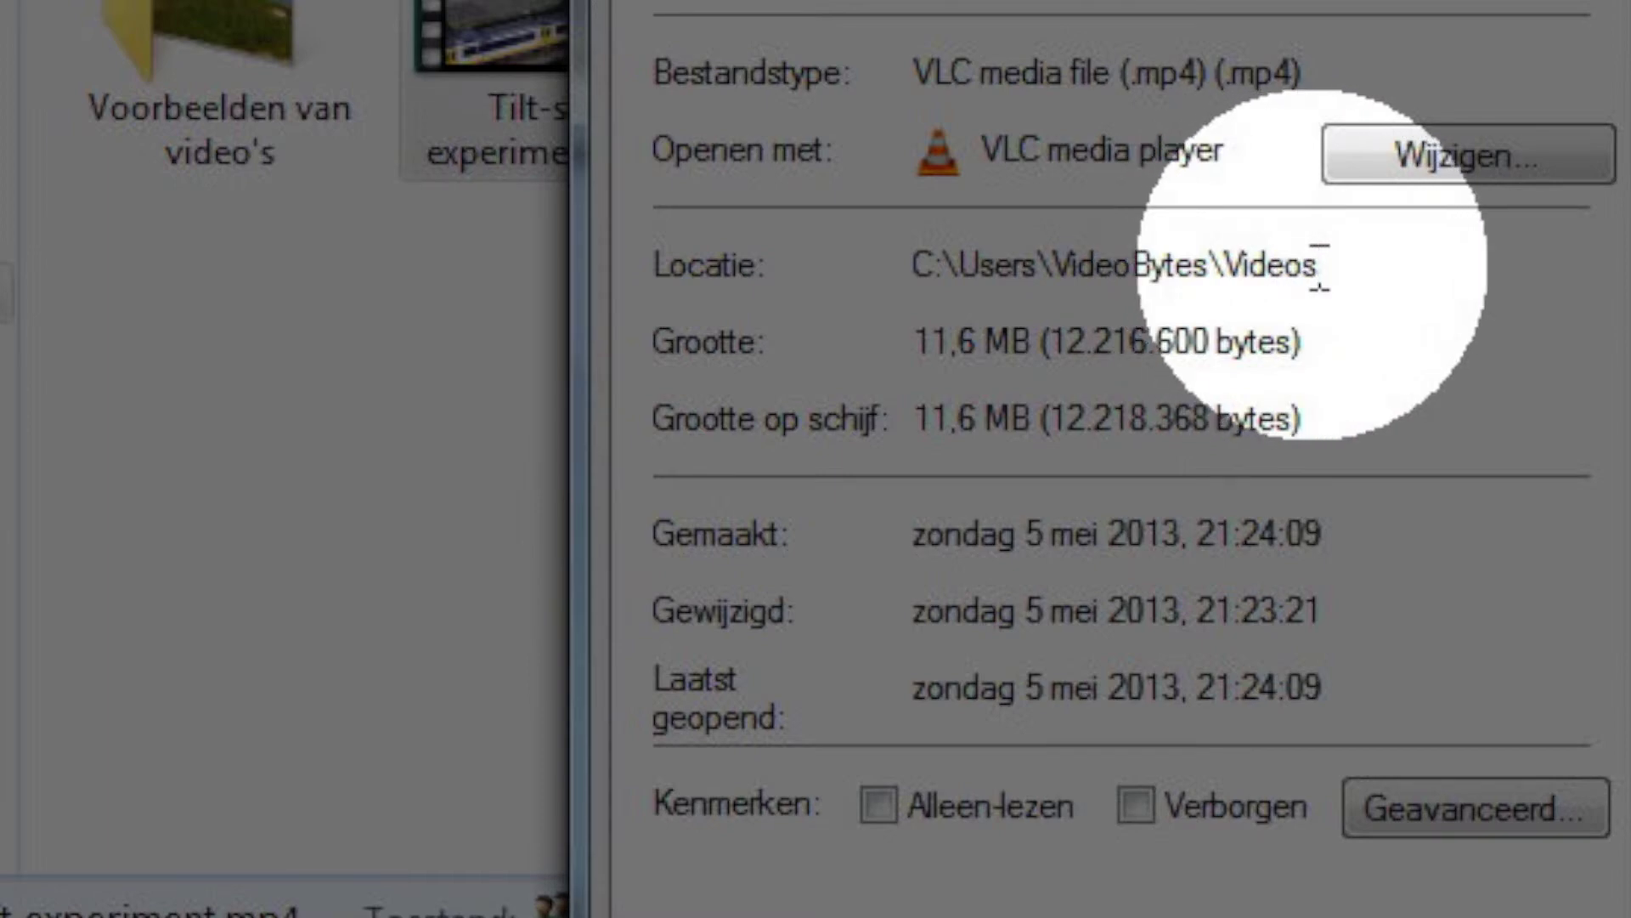
{"action": "left_click_drag", "start_coordinate": [1314, 266], "coordinate": [922, 270]}
{"action": "right_click", "coordinate": [973, 285]}
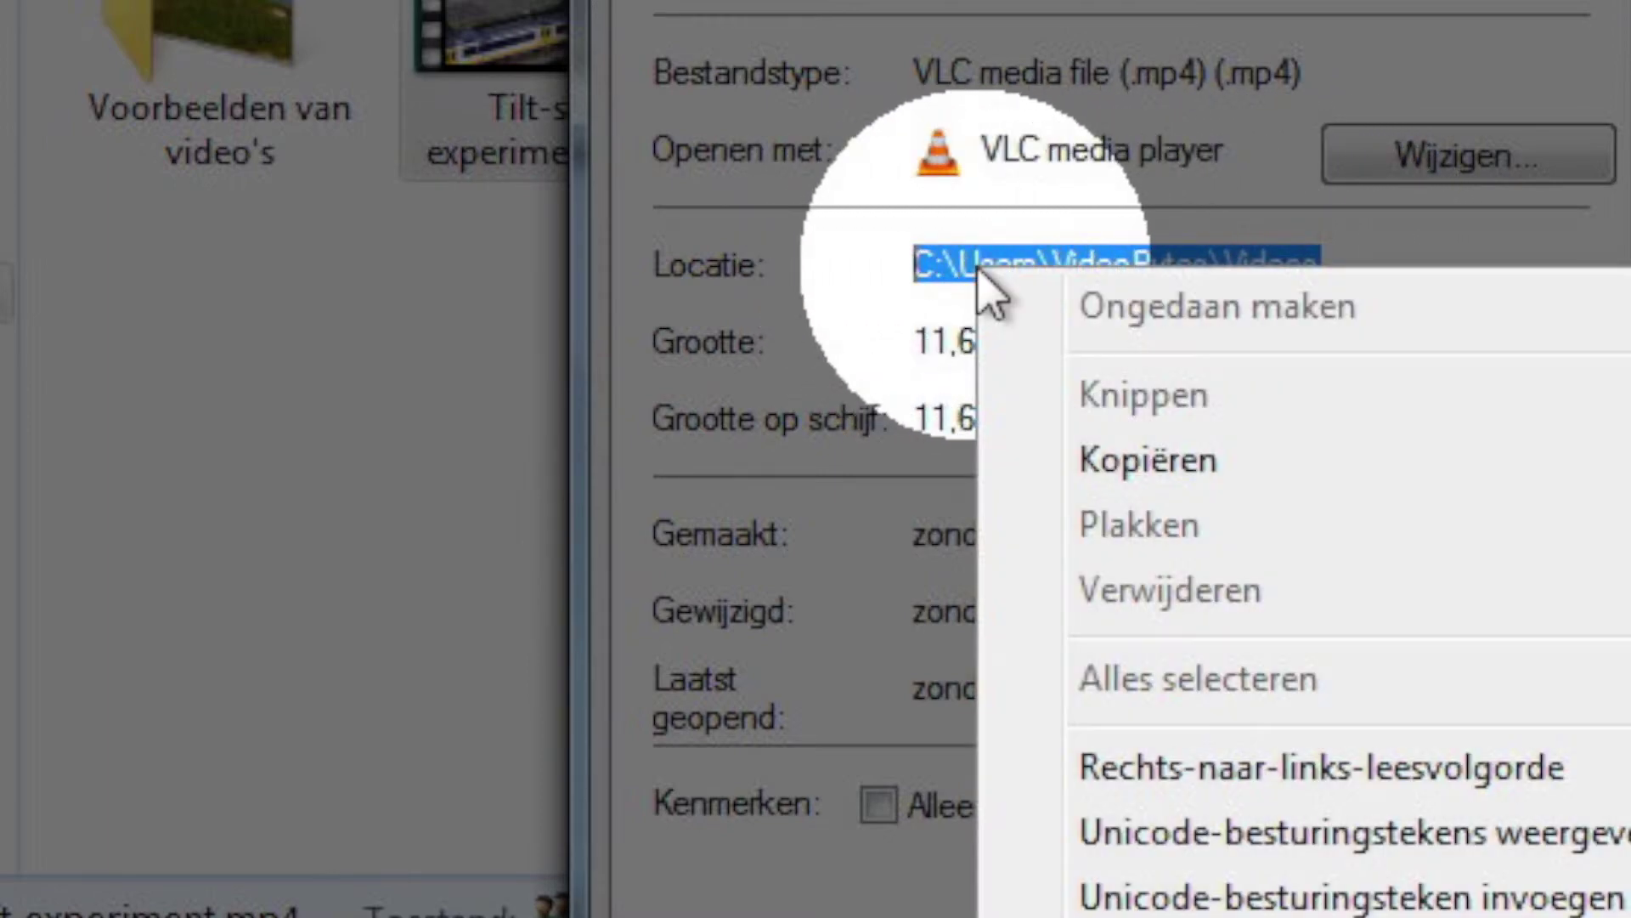
{"action": "left_click", "coordinate": [1130, 463]}
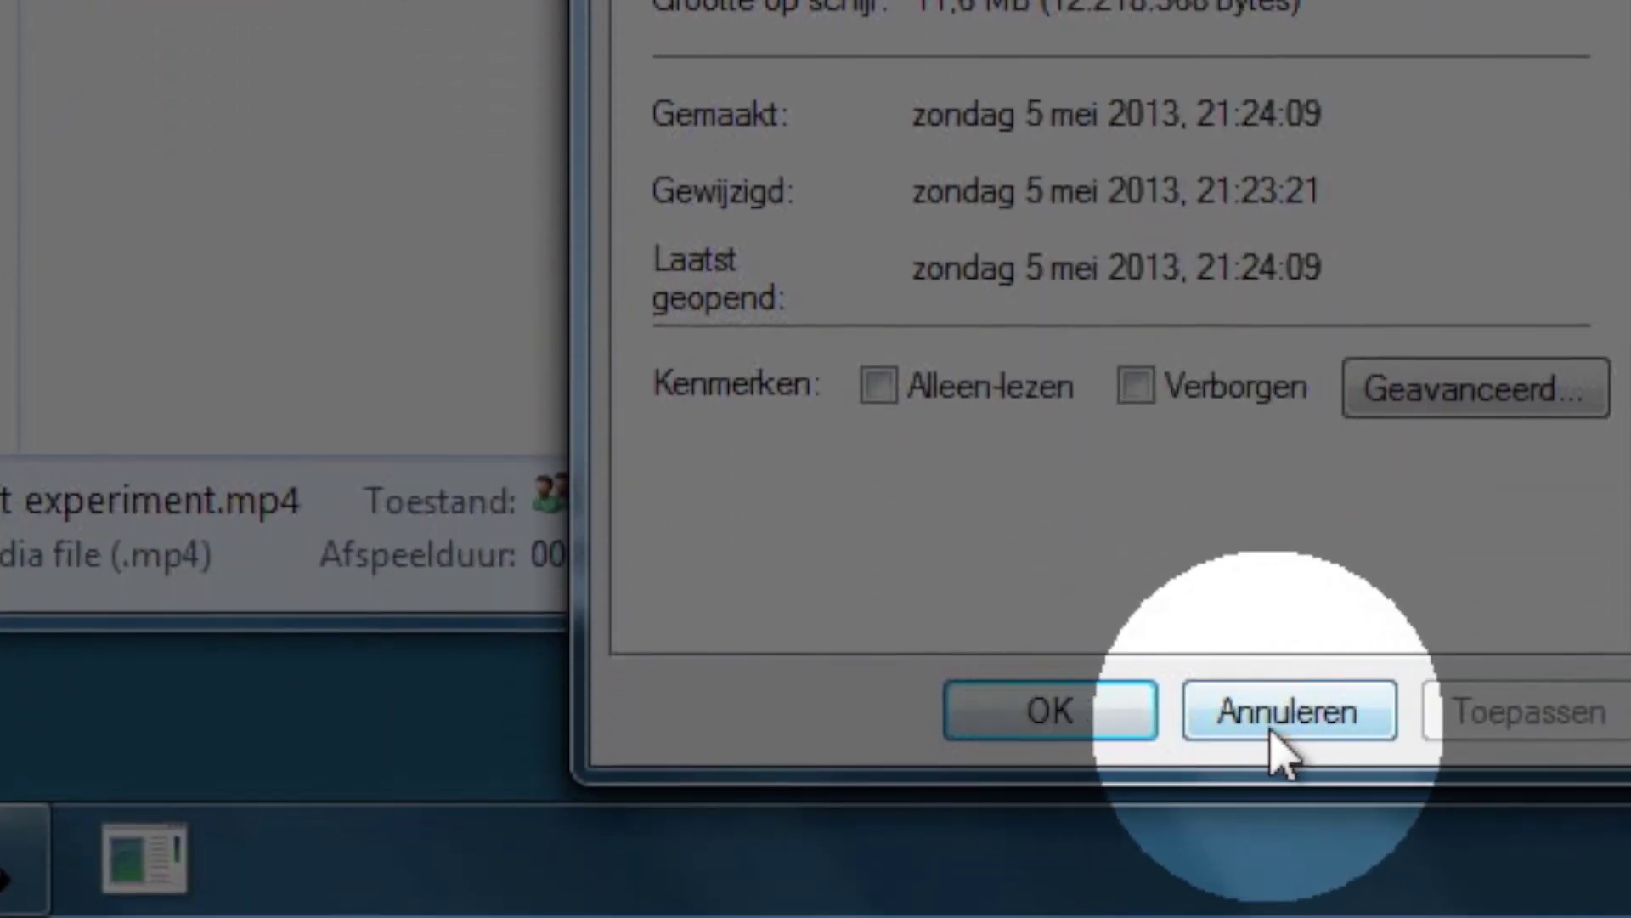
{"action": "left_click", "coordinate": [1275, 710]}
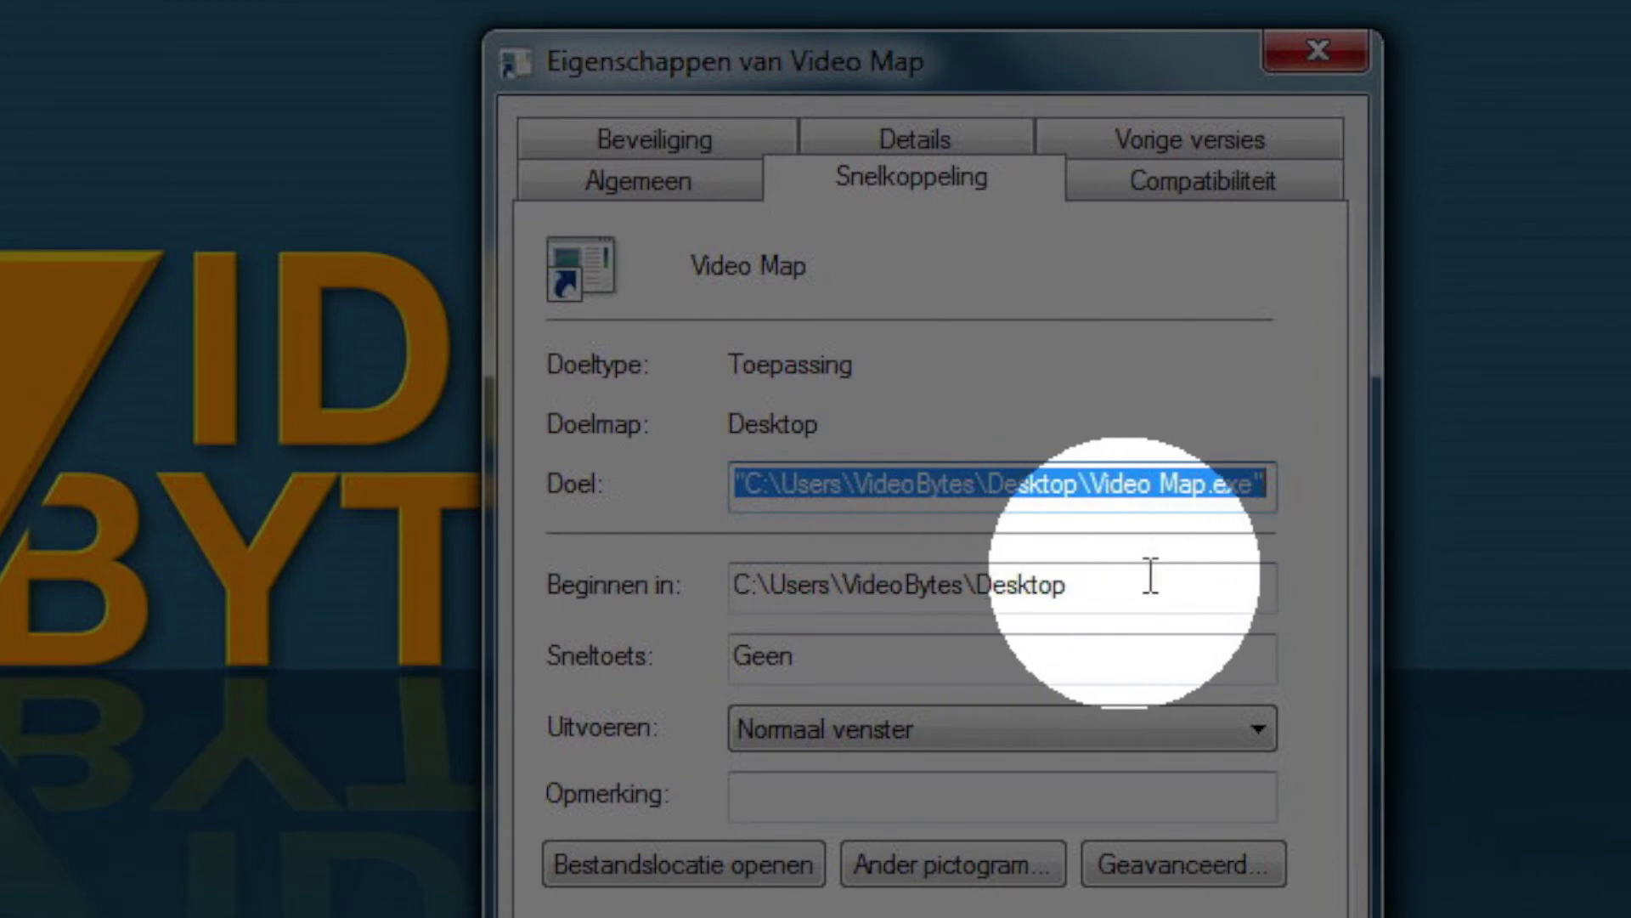
Replace the Video Map shortcut's start-in folder with the copied path C:\Users\VideoBytes\Videos.
{"action": "left_click", "coordinate": [1147, 583]}
{"action": "left_click_drag", "start_coordinate": [1139, 582], "coordinate": [744, 583]}
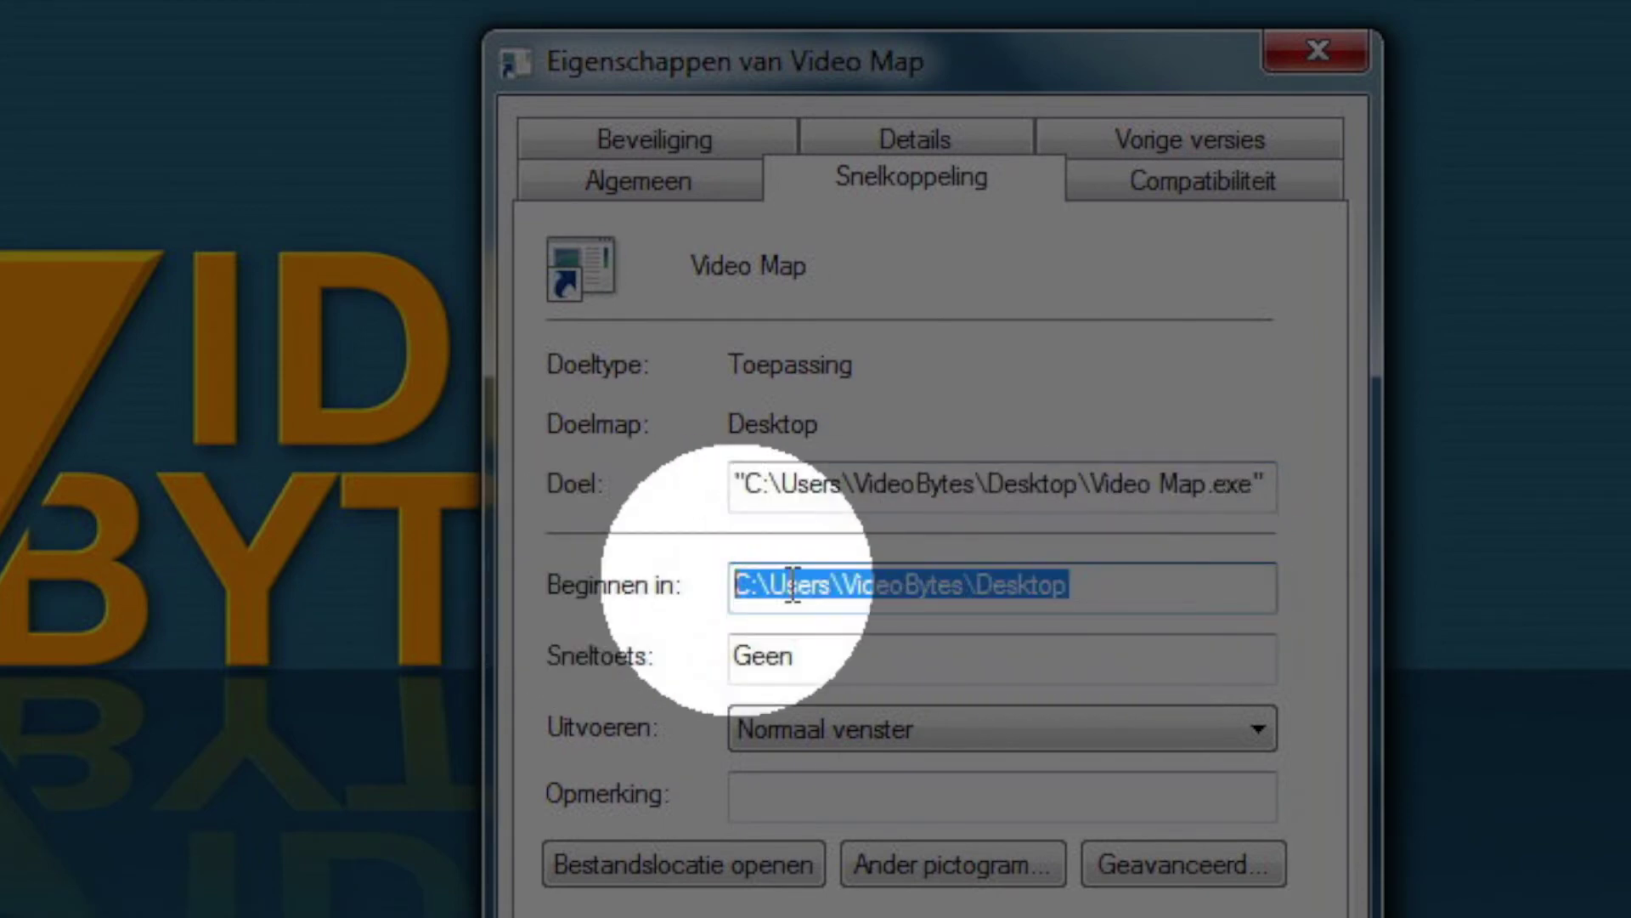
{"action": "right_click", "coordinate": [825, 588]}
{"action": "left_click", "coordinate": [923, 768]}
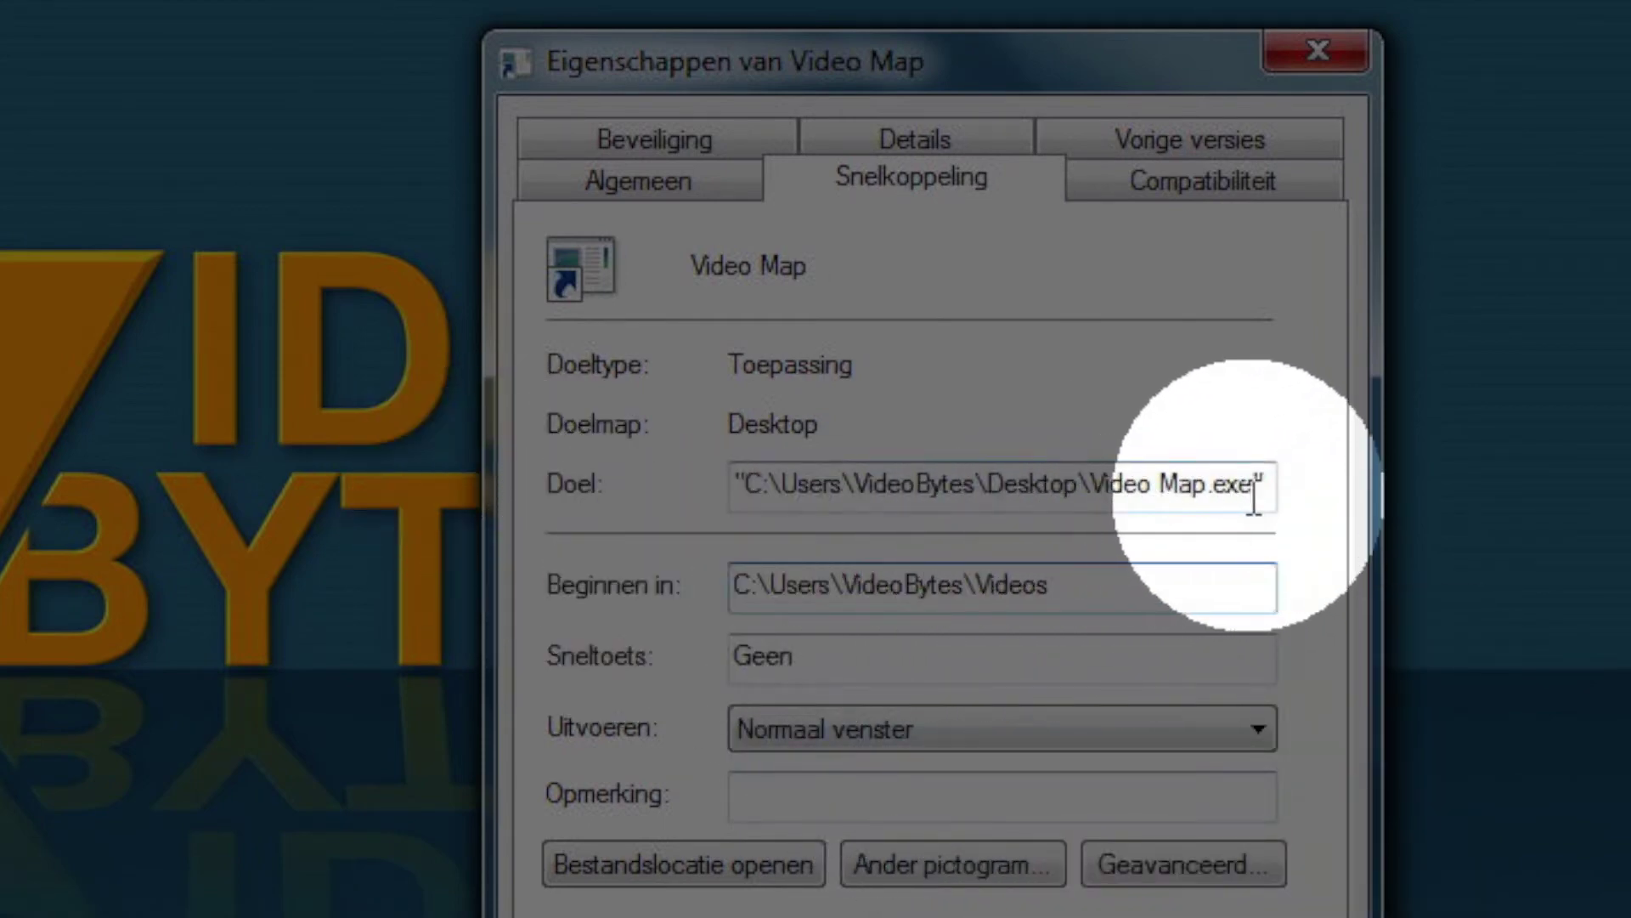
Clear the Video Map shortcut's target, including the quotation marks, and paste C:\Users\VideoBytes\Videos in its place.
{"action": "left_click_drag", "start_coordinate": [1264, 490], "coordinate": [746, 491]}
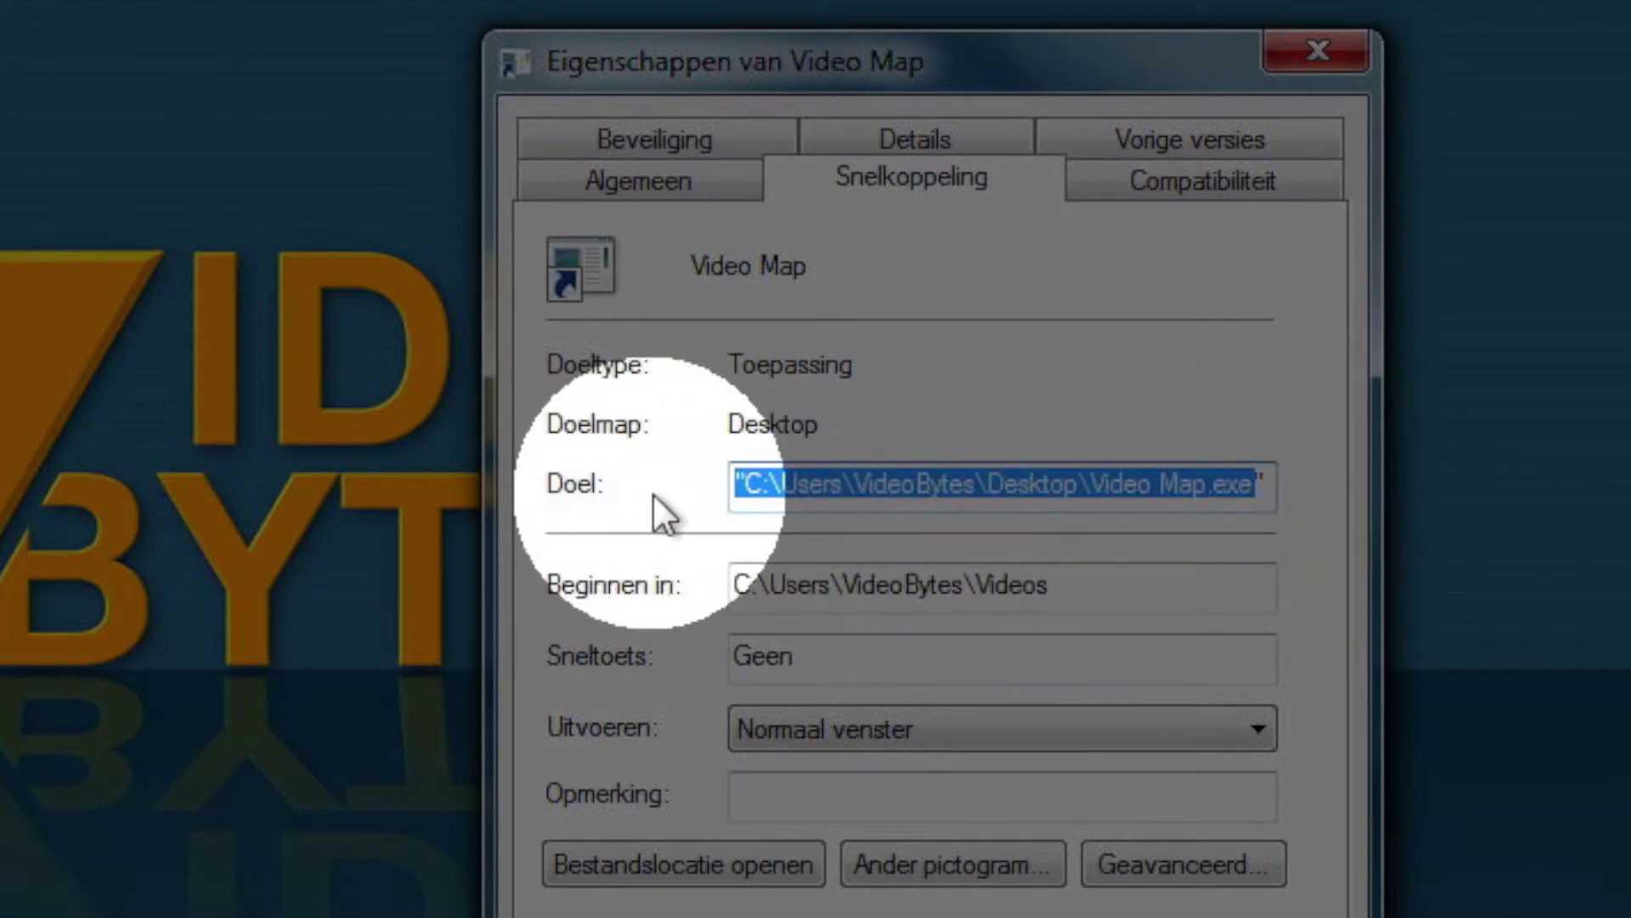
{"action": "key", "text": "Delete"}
{"action": "key", "text": "Delete"}
{"action": "right_click", "coordinate": [777, 490]}
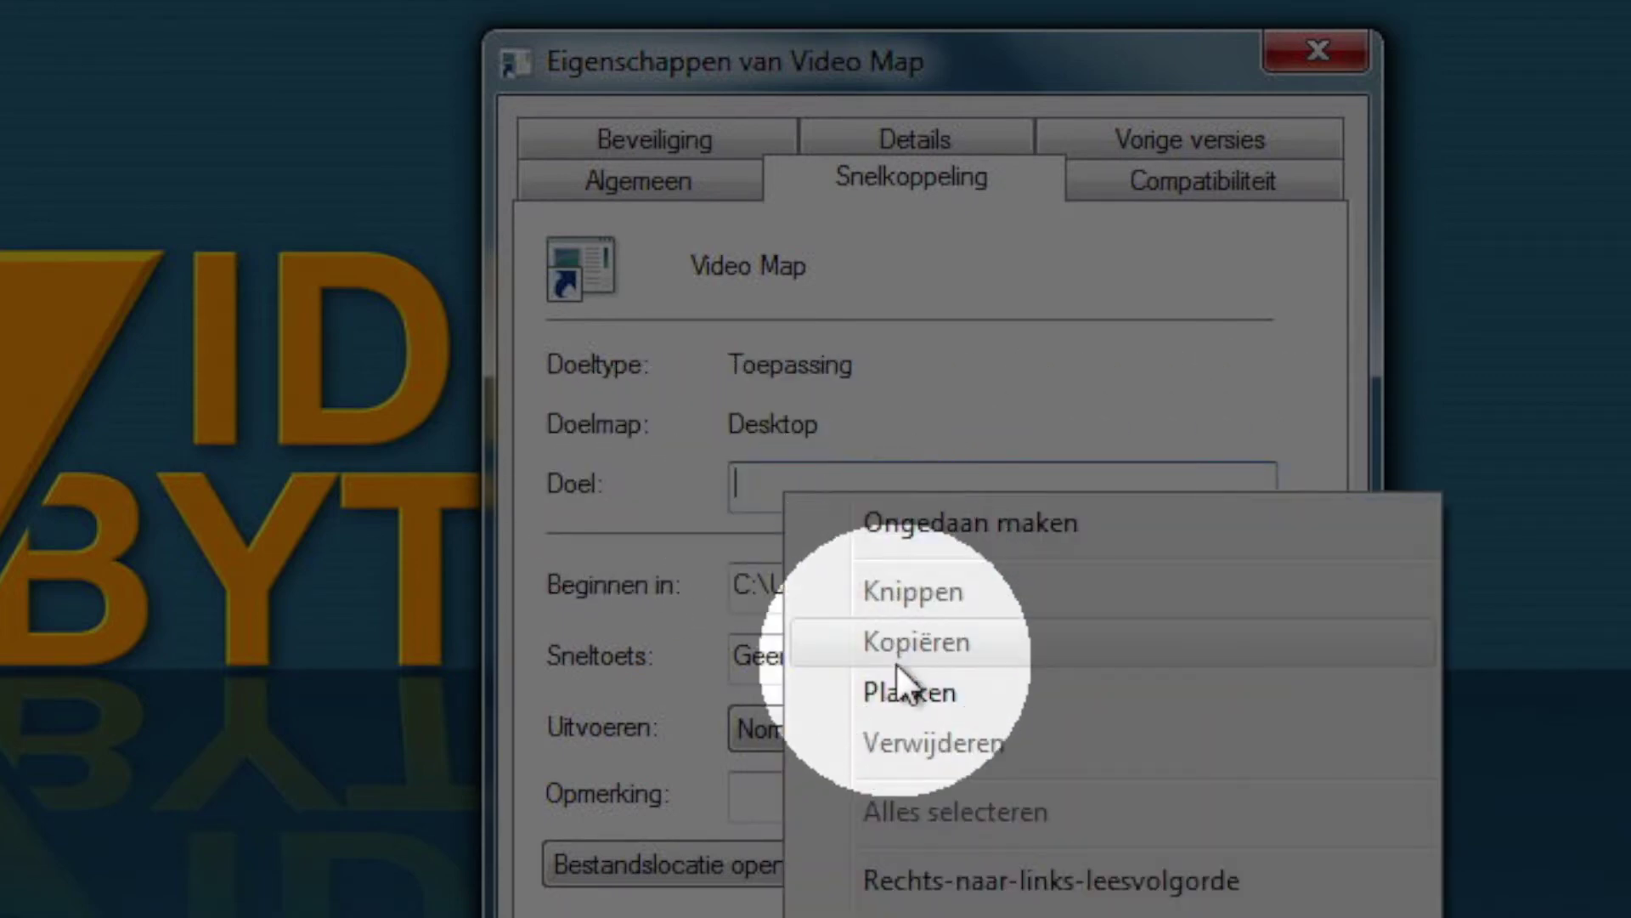
{"action": "left_click", "coordinate": [892, 680]}
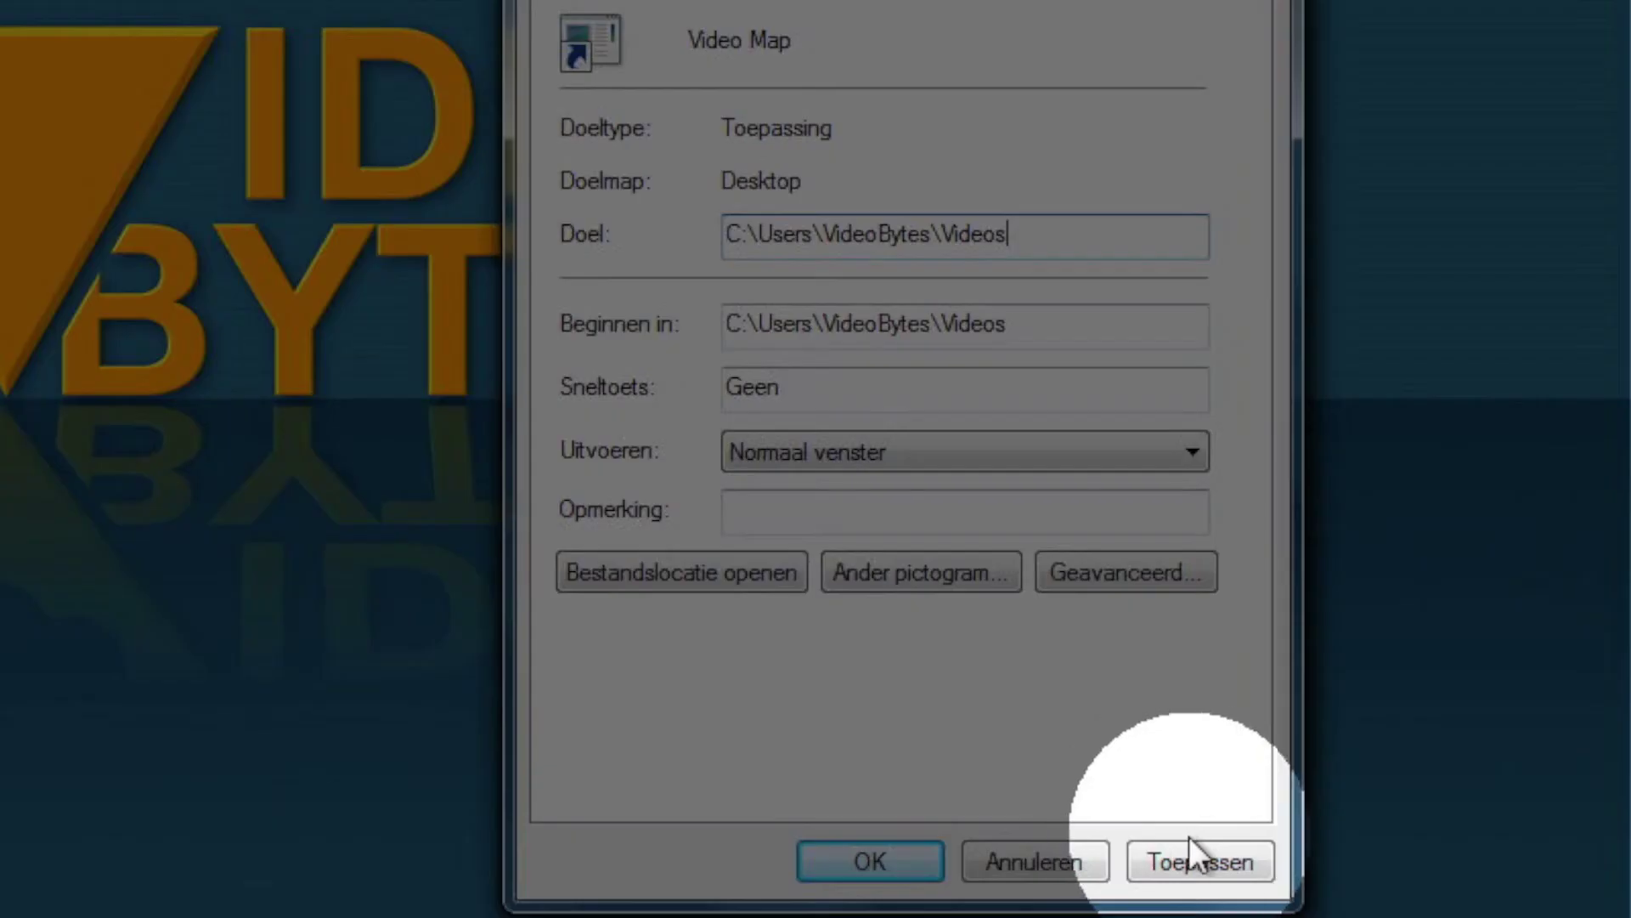
Apply the new shortcut paths and choose Video Folder.ico from the Iconen library as the Video Map shortcut's icon.
{"action": "left_click", "coordinate": [1200, 860]}
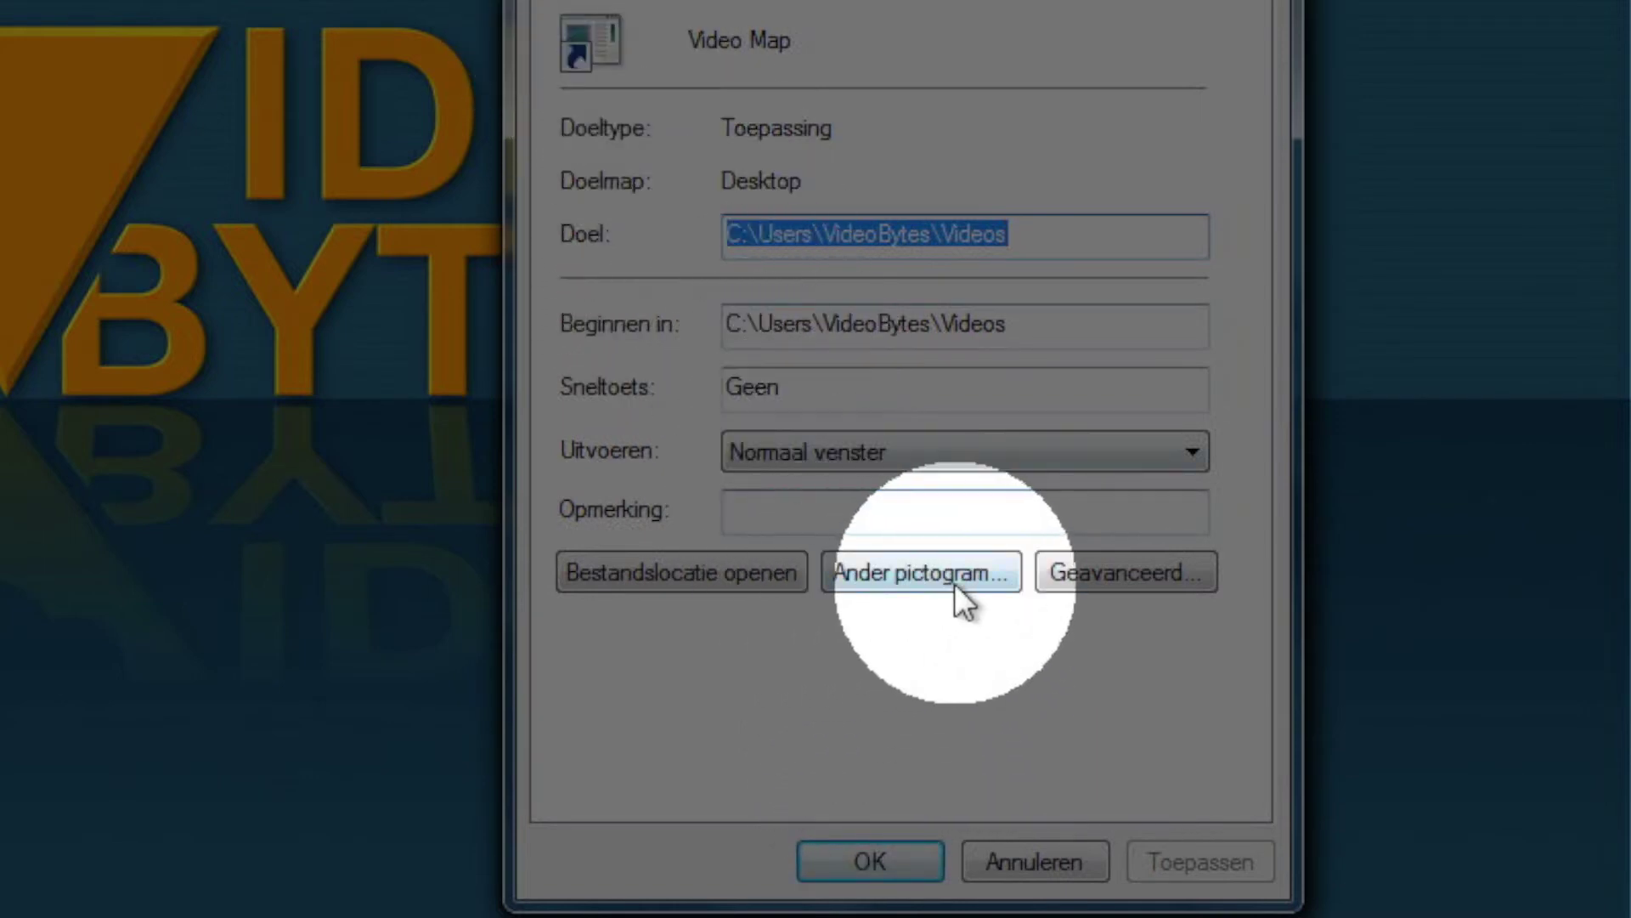
{"action": "left_click", "coordinate": [932, 565]}
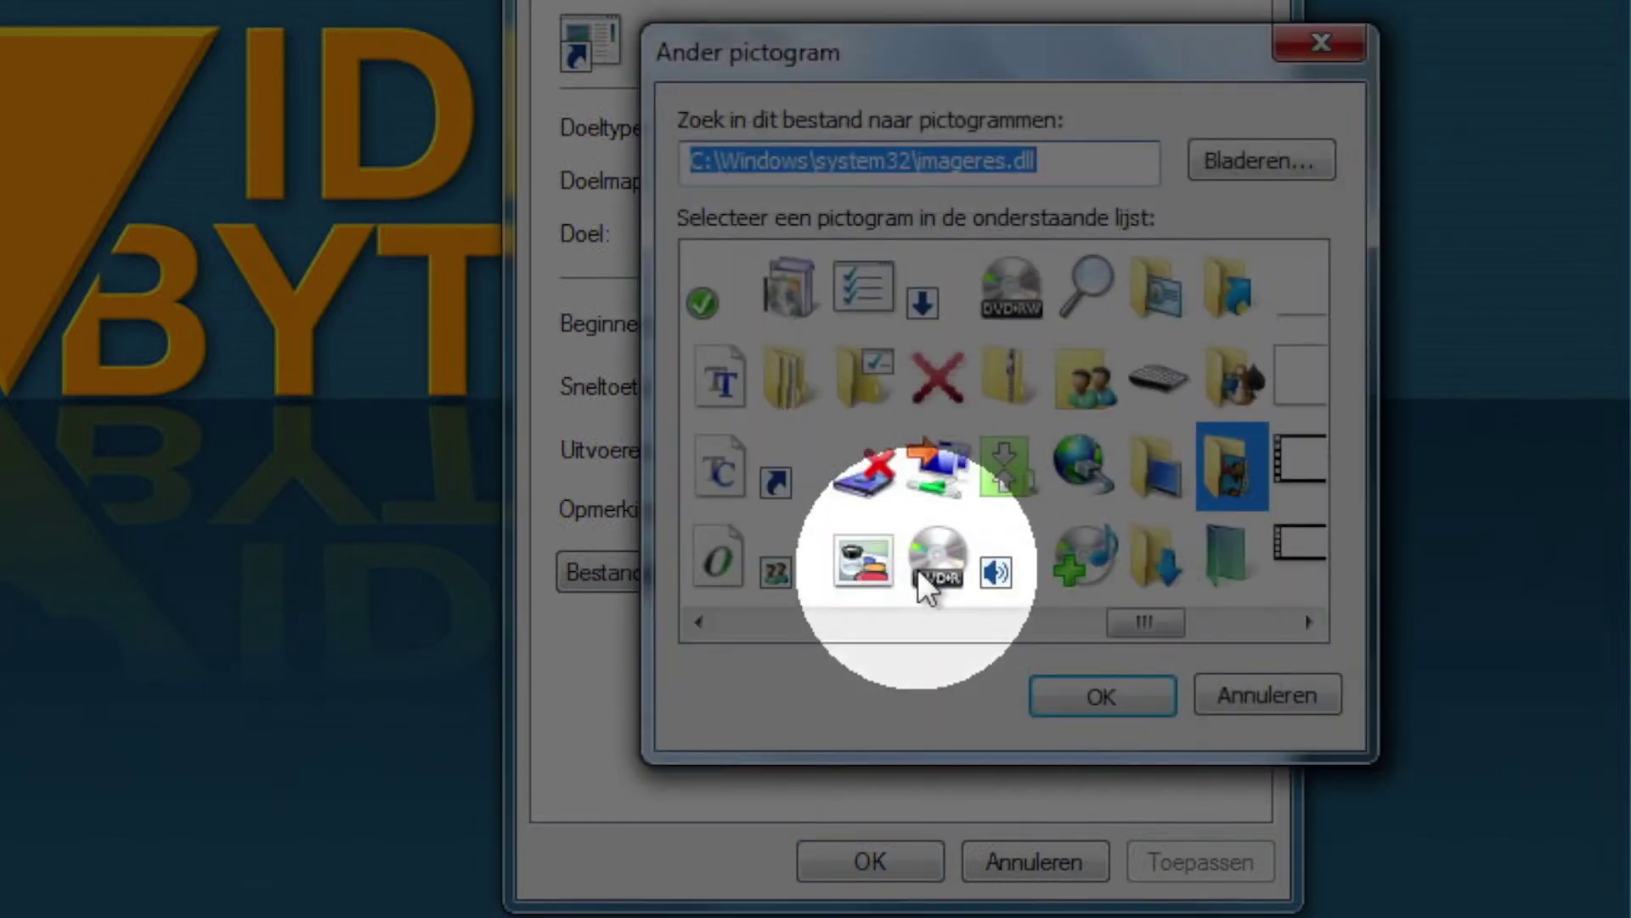
{"action": "left_click", "coordinate": [1249, 163]}
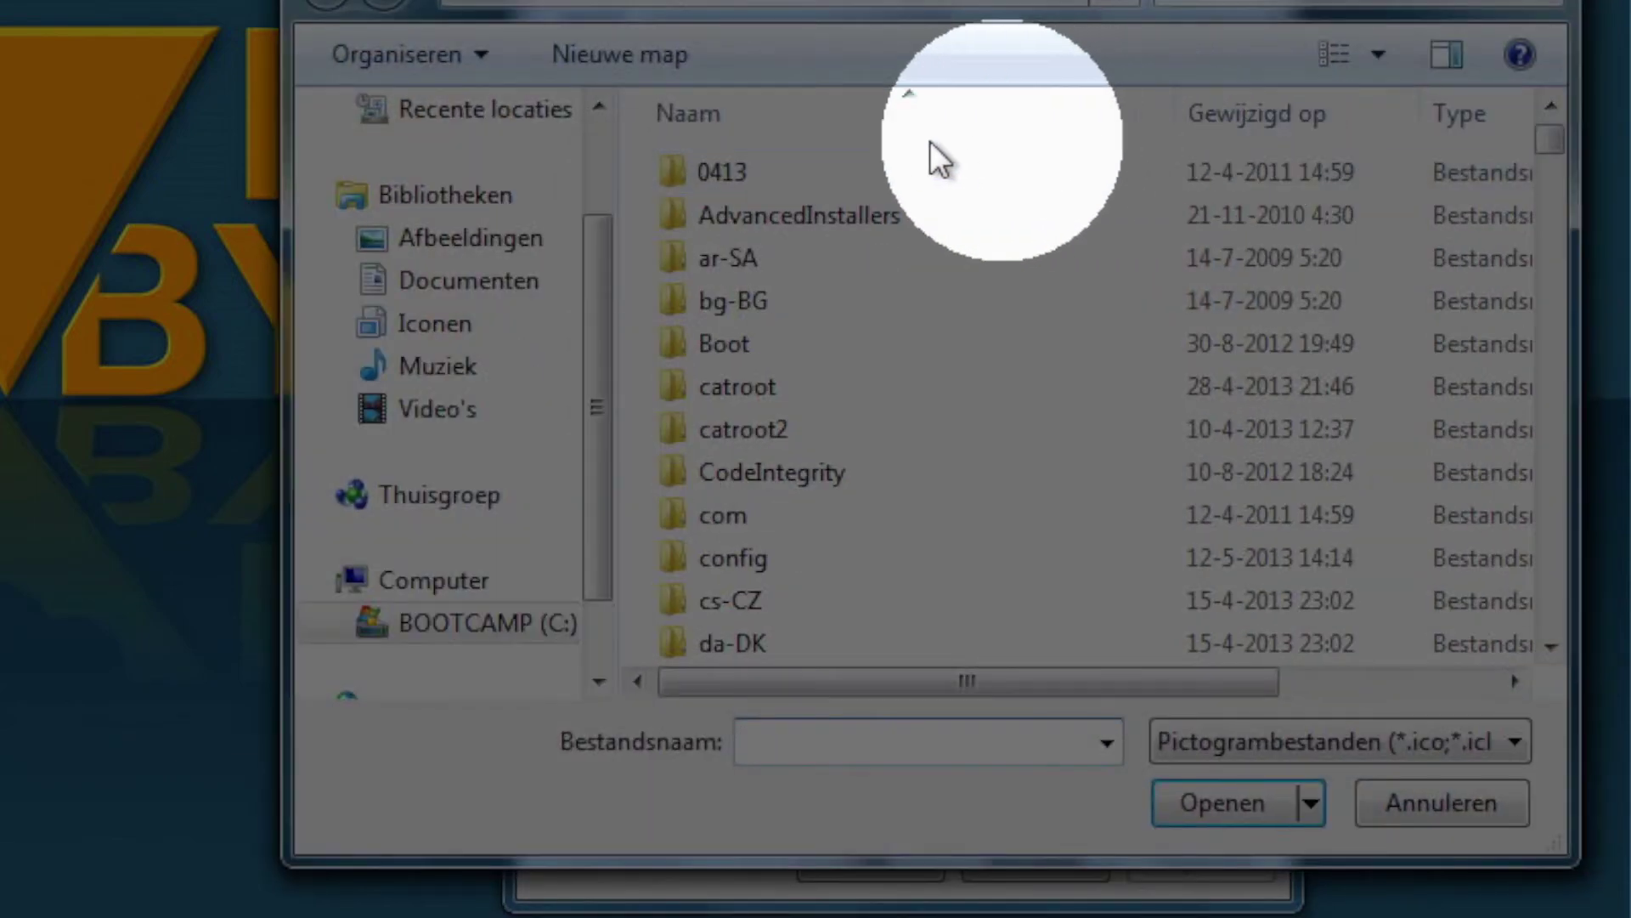
{"action": "left_click", "coordinate": [425, 324]}
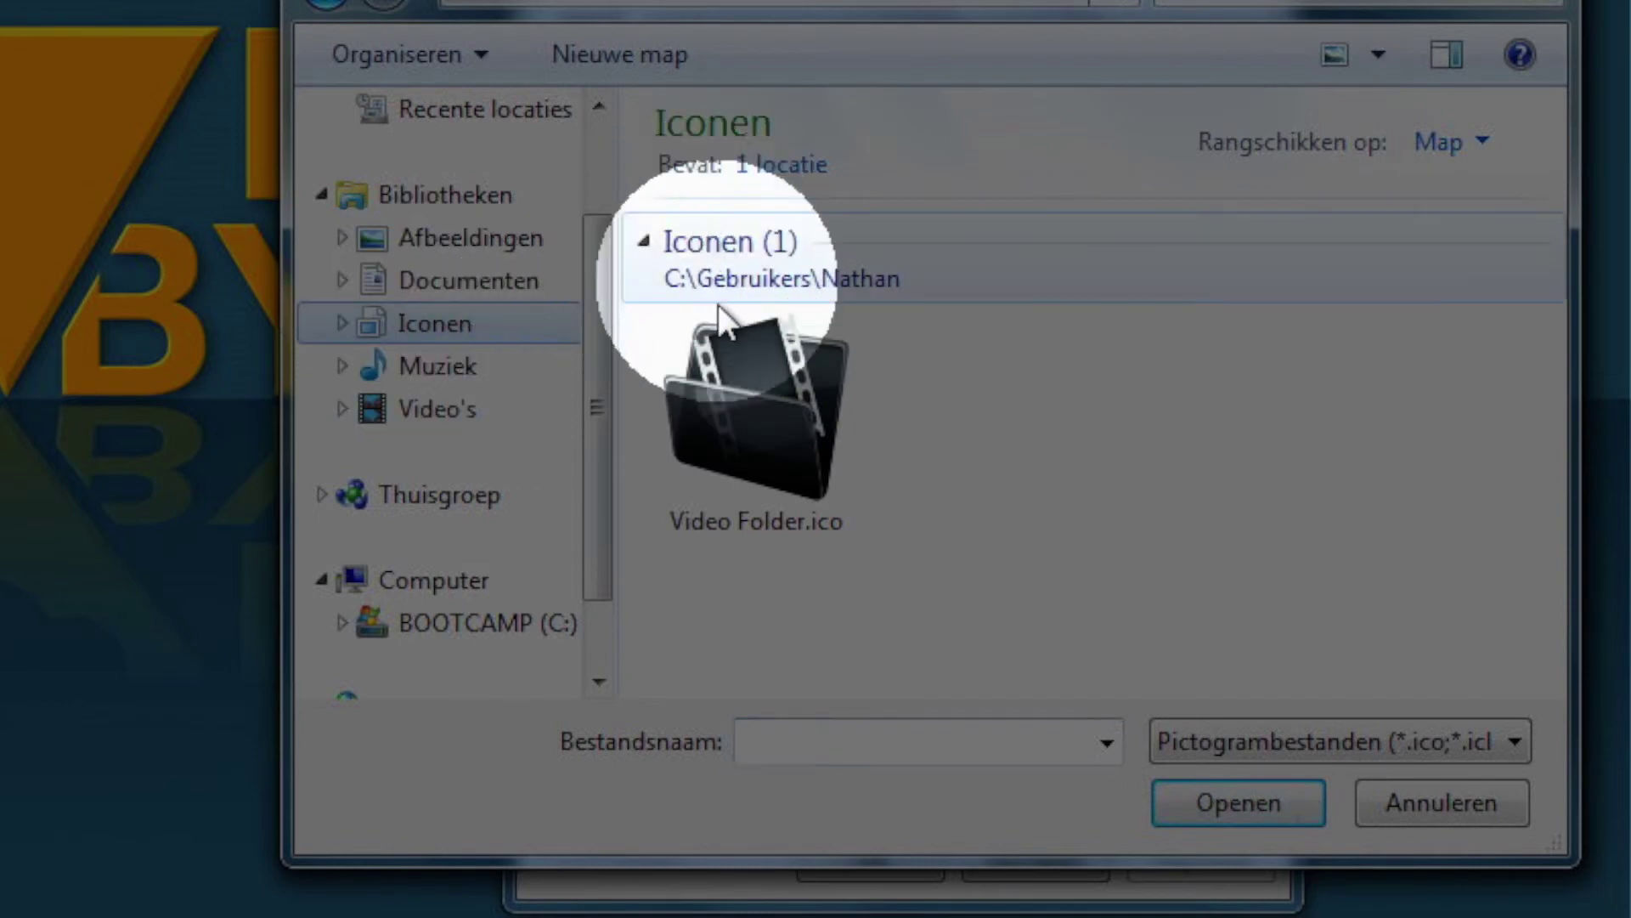
{"action": "left_click", "coordinate": [740, 450]}
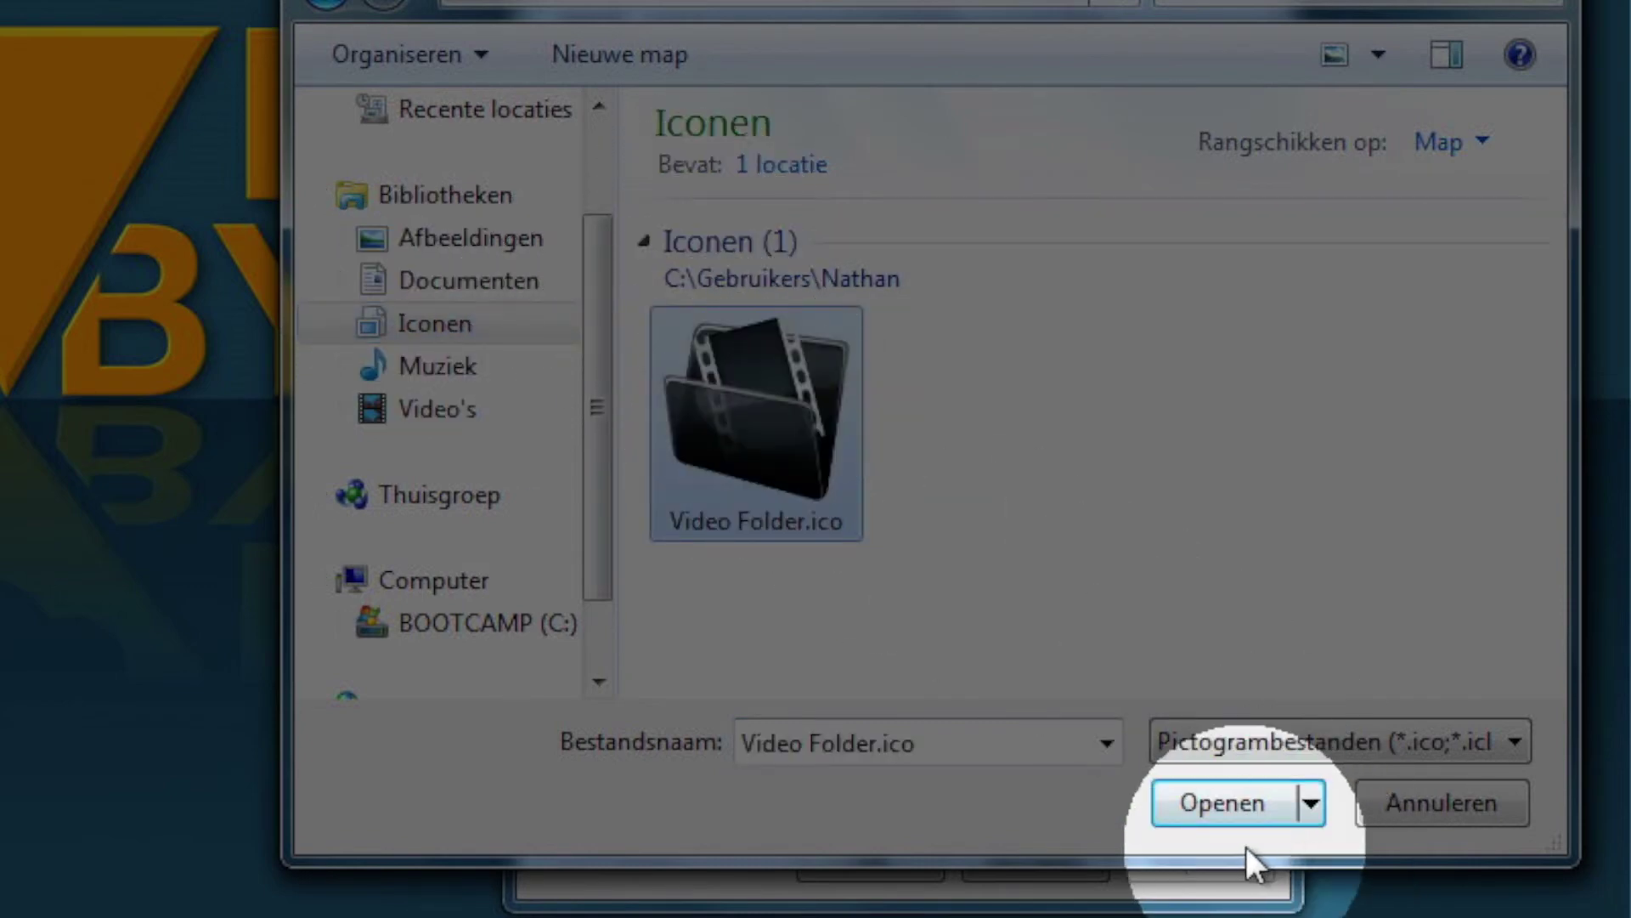
{"action": "left_click", "coordinate": [1234, 803]}
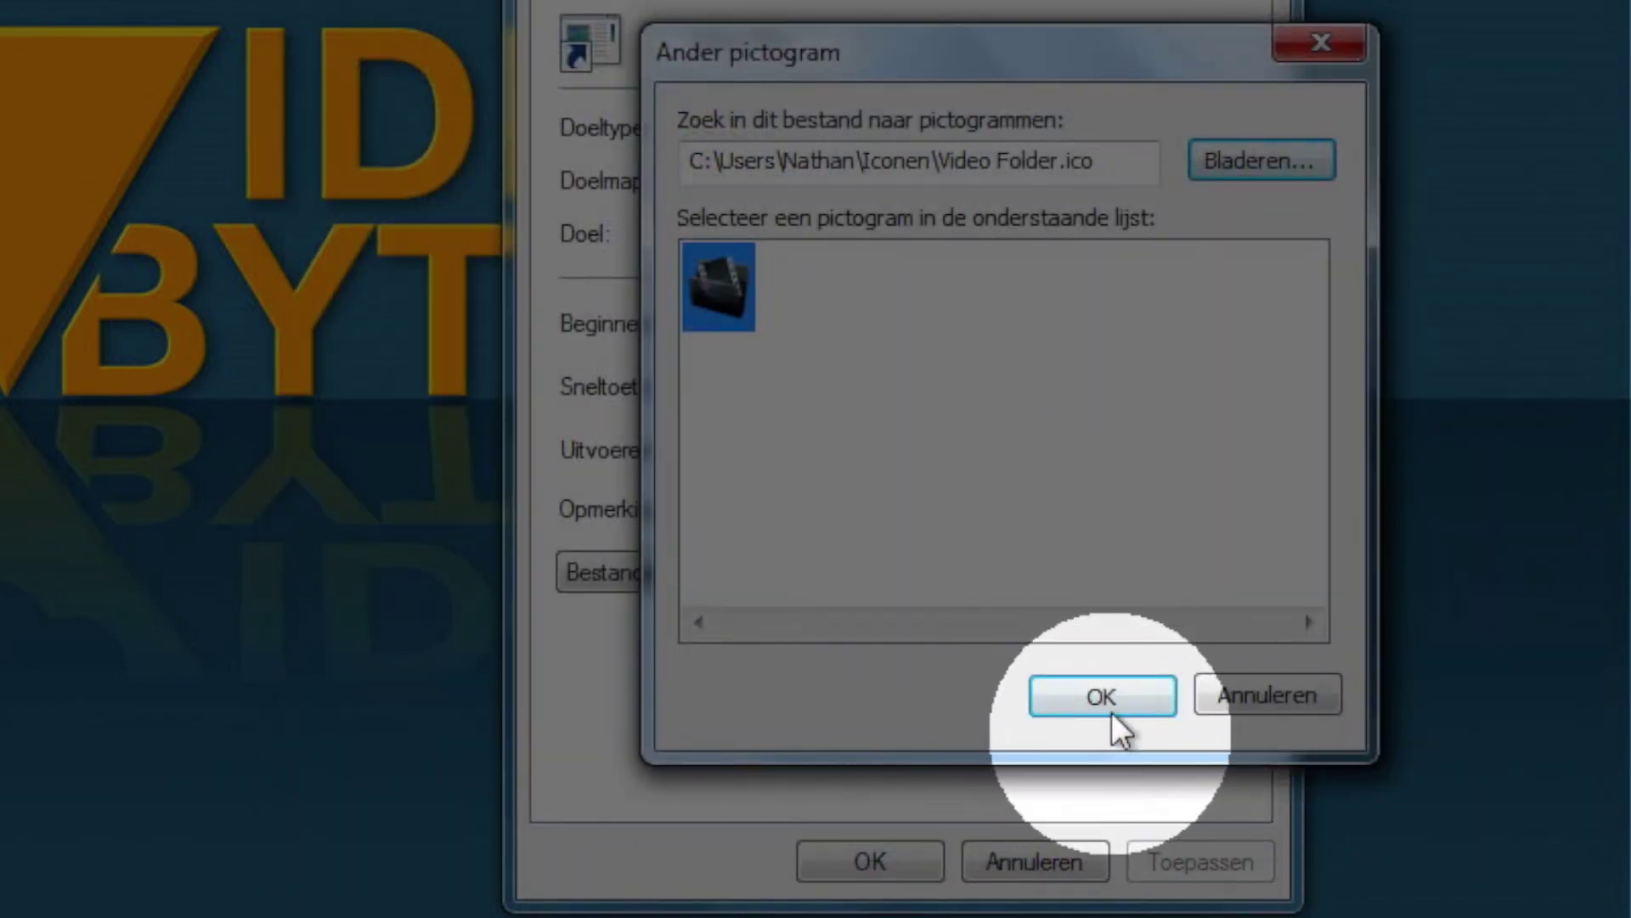
{"action": "left_click", "coordinate": [1094, 694]}
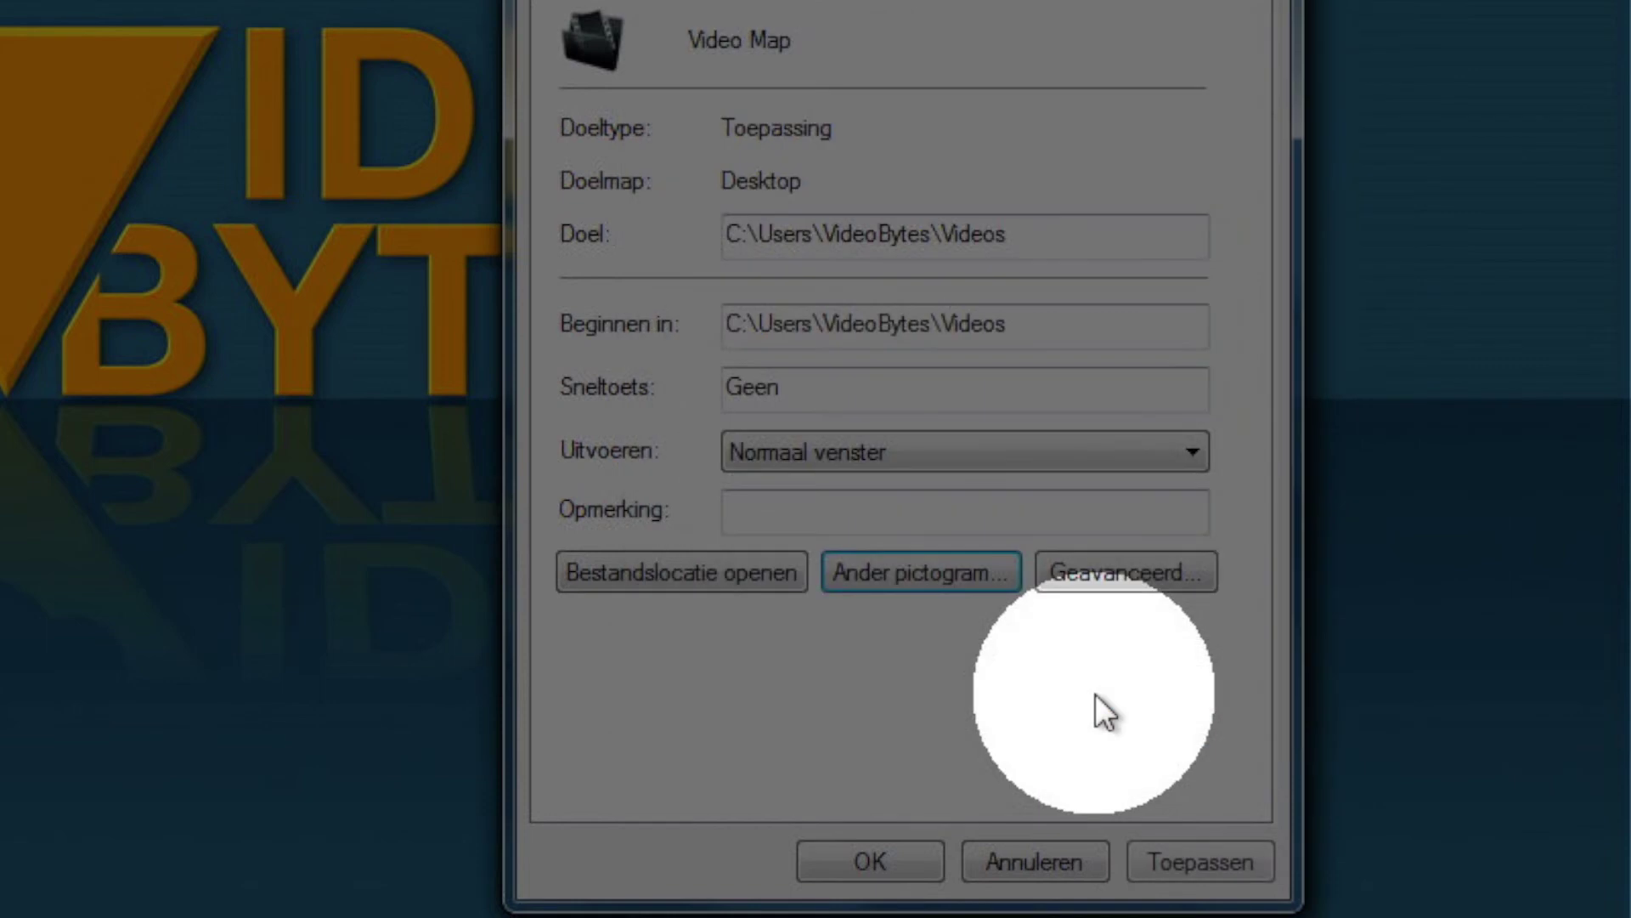
Apply the icon change, close the shortcut's properties, and open the pinned Video Map shortcut from the taskbar.
{"action": "left_click", "coordinate": [1194, 863]}
{"action": "left_click", "coordinate": [935, 865]}
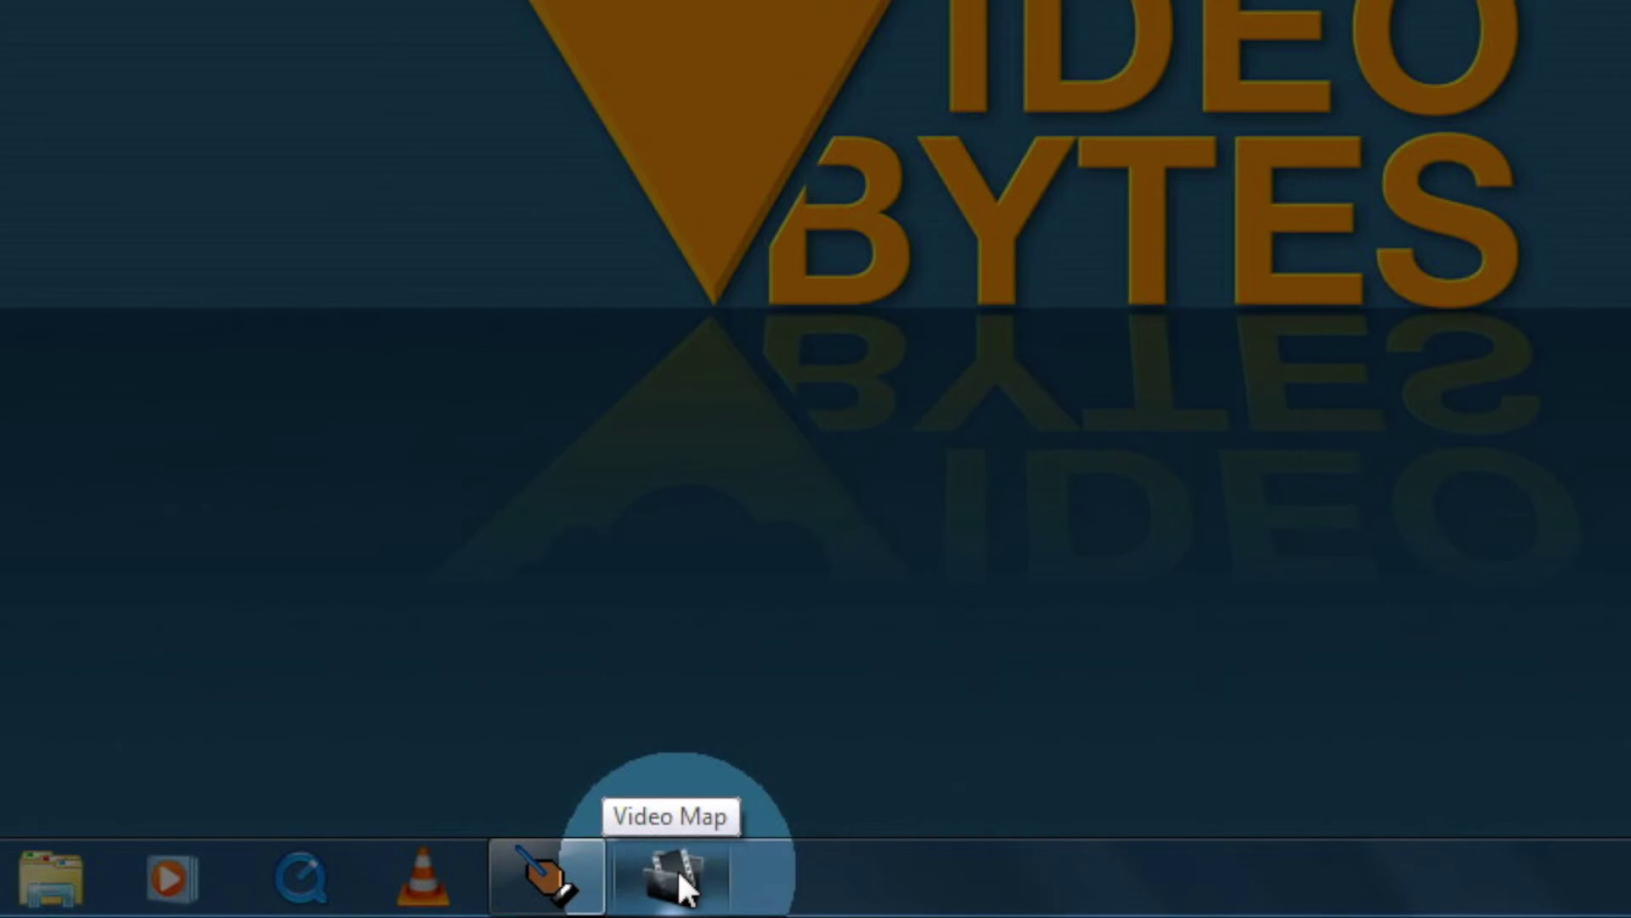
{"action": "left_click", "coordinate": [677, 868]}
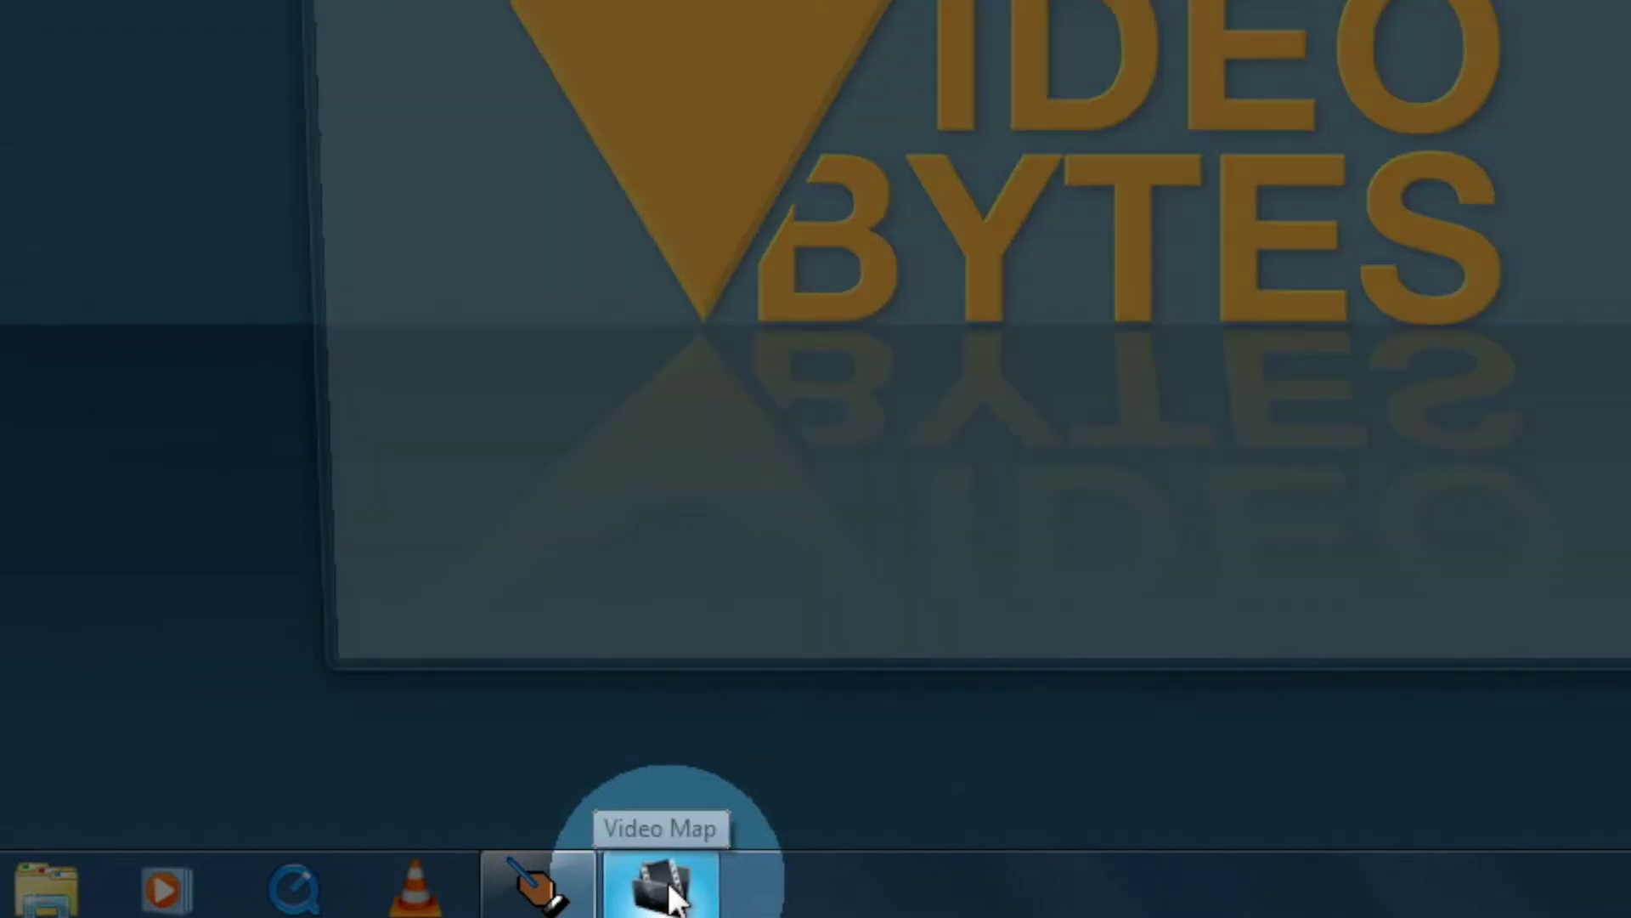